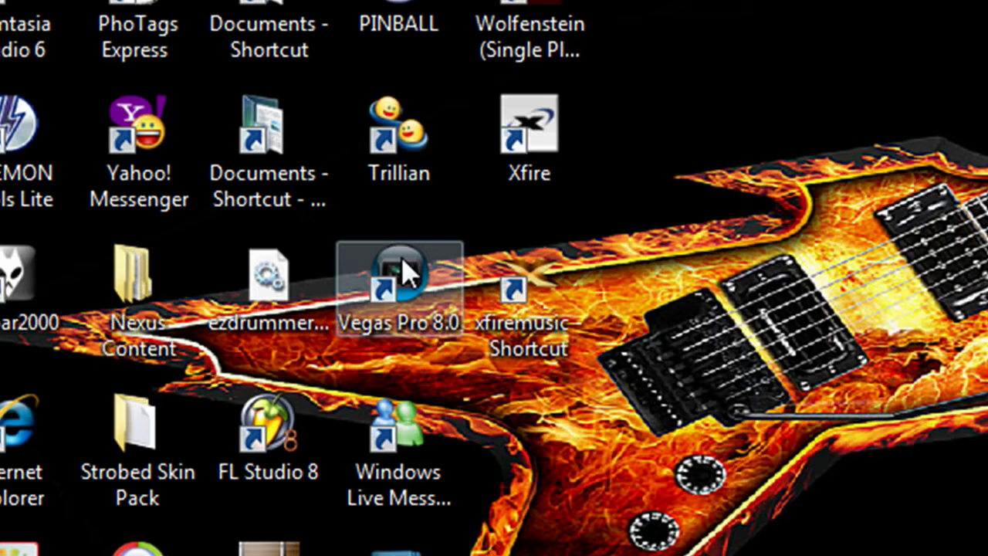
# Launch Vegas Pro 8.0 from its desktop shortcut.
pyautogui.doubleClick(435, 282)
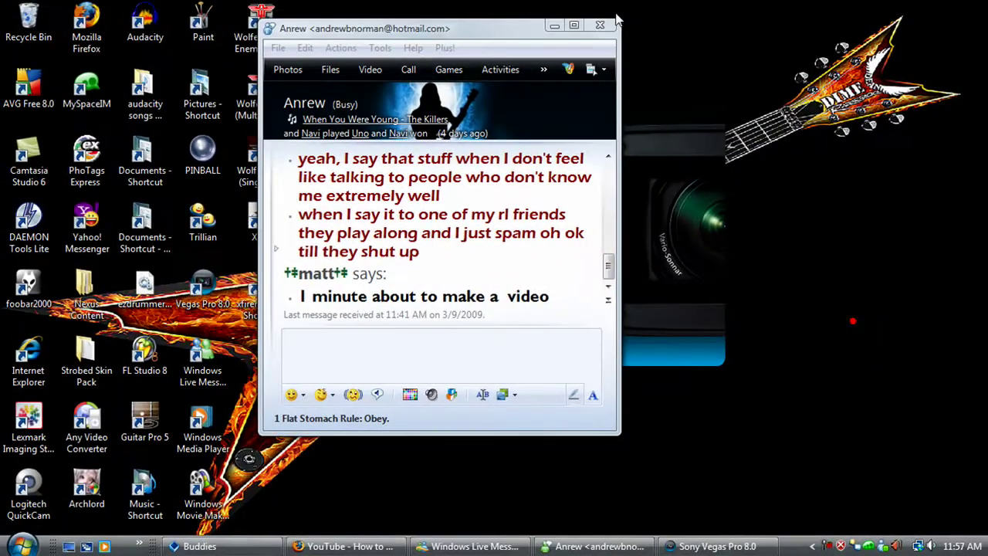
# Browse the Explorer to Videos > QuickCam and drag Video 20 onto the timeline.
pyautogui.click(553, 26)
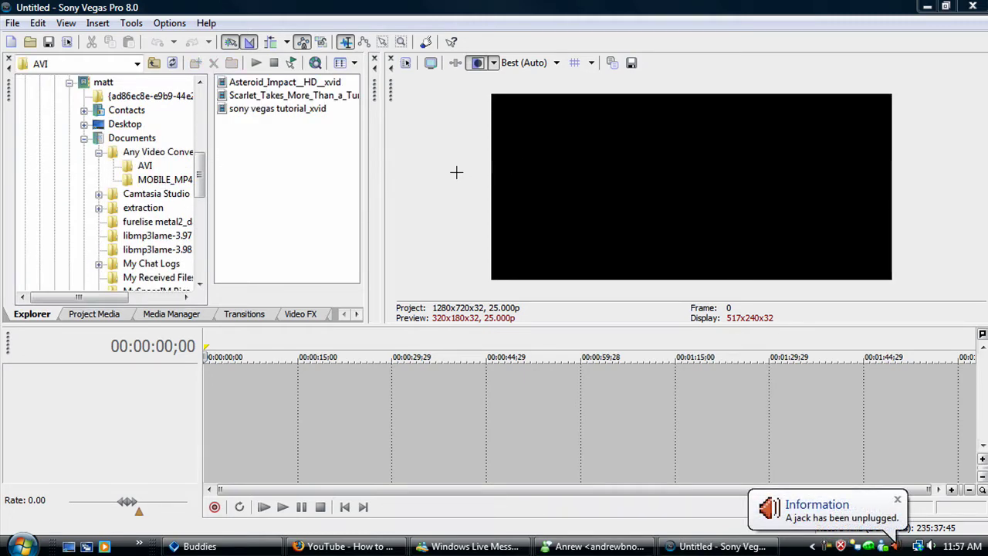
pyautogui.click(99, 157)
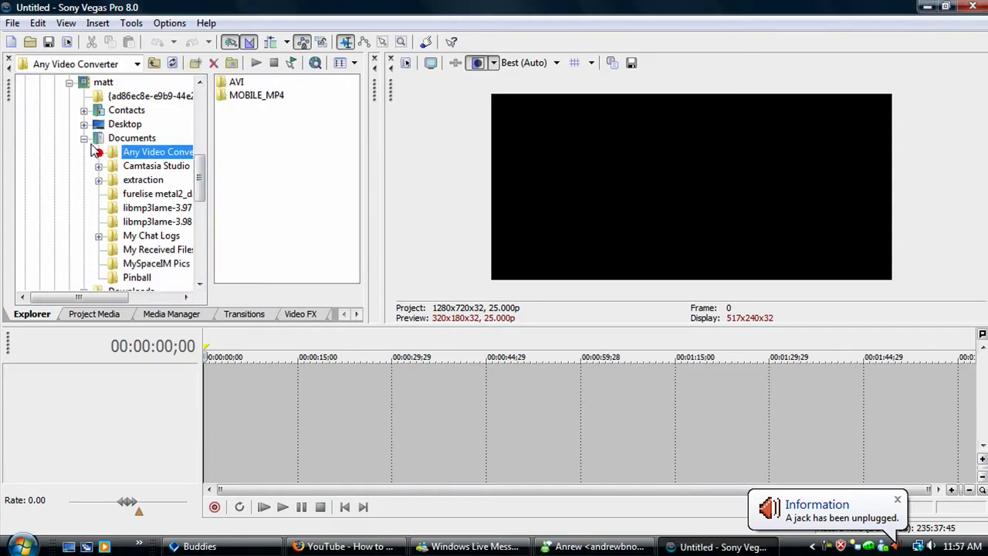
pyautogui.click(83, 138)
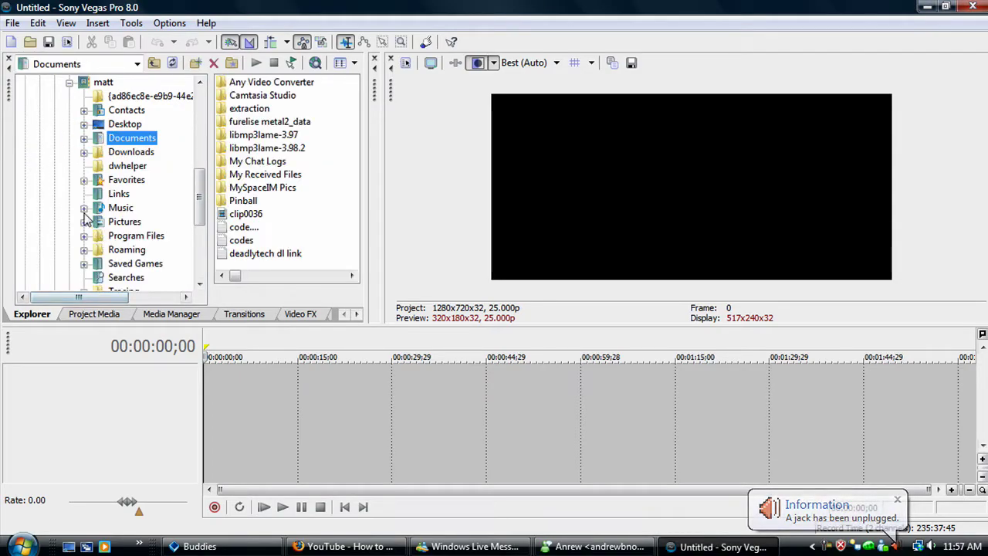
pyautogui.moveTo(198, 201); pyautogui.dragTo(199, 222)
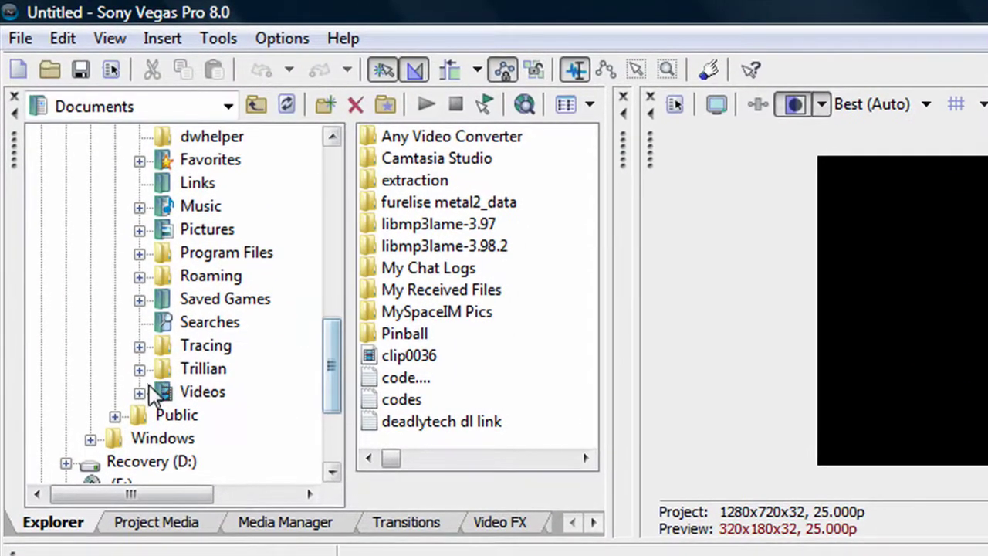
pyautogui.click(118, 333)
pyautogui.moveTo(338, 384); pyautogui.dragTo(340, 405)
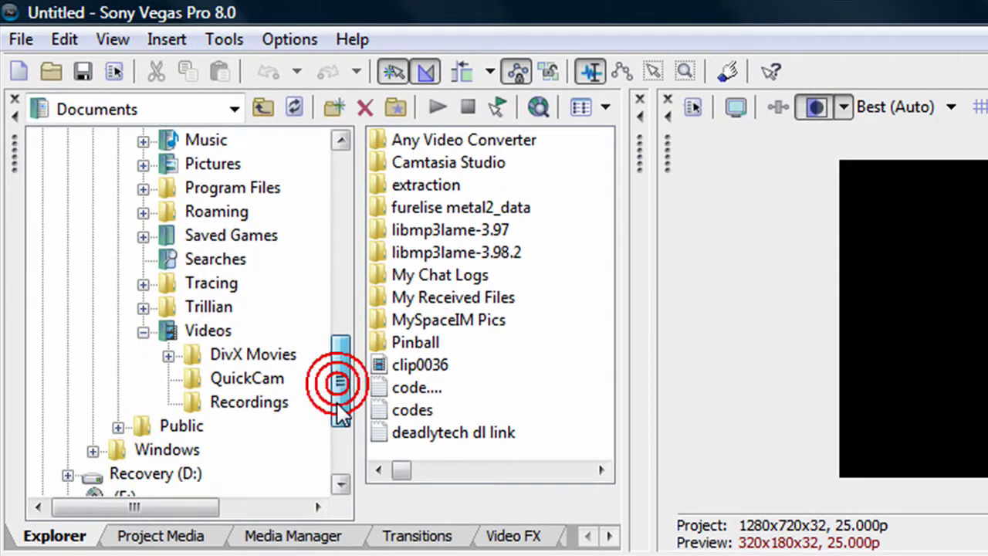
pyautogui.click(247, 380)
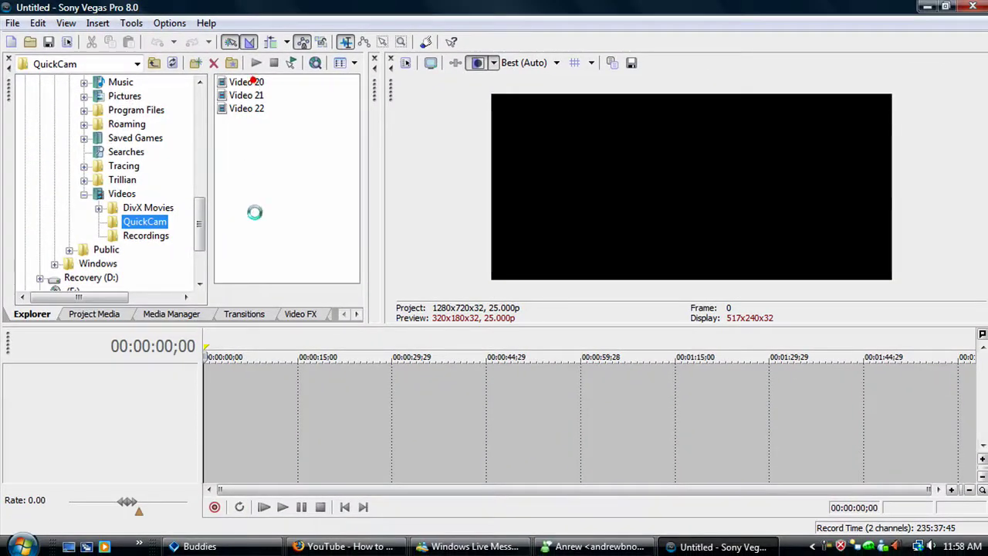
pyautogui.moveTo(248, 82); pyautogui.dragTo(210, 380)
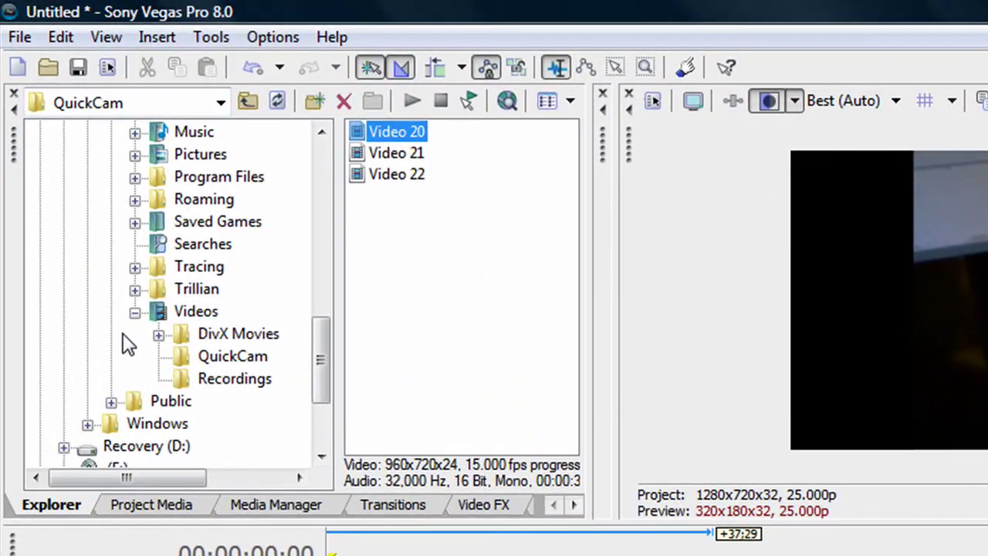
# Add the Scarlet clip from Documents > Any Video Converter > AVI as new tracks.
pyautogui.click(83, 195)
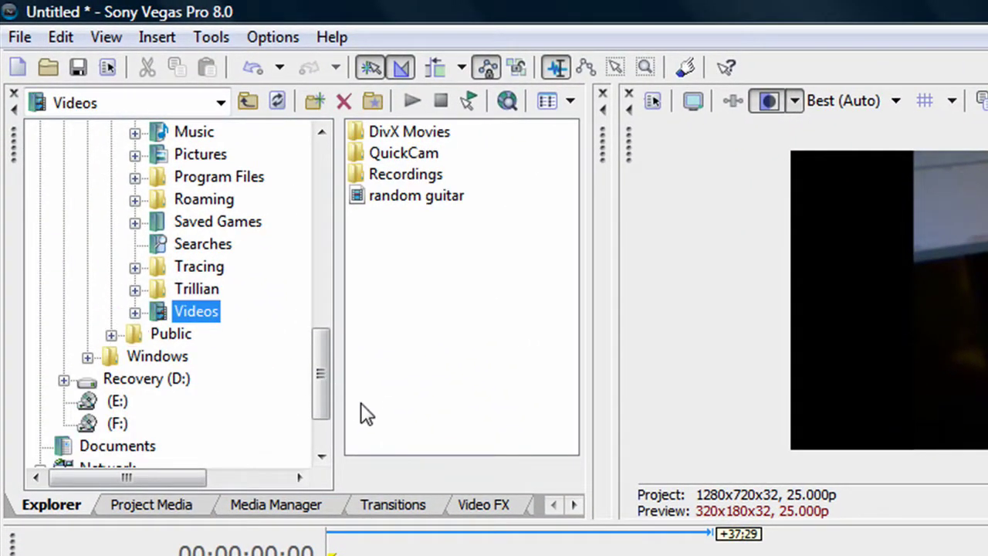
pyautogui.moveTo(317, 402); pyautogui.dragTo(324, 316)
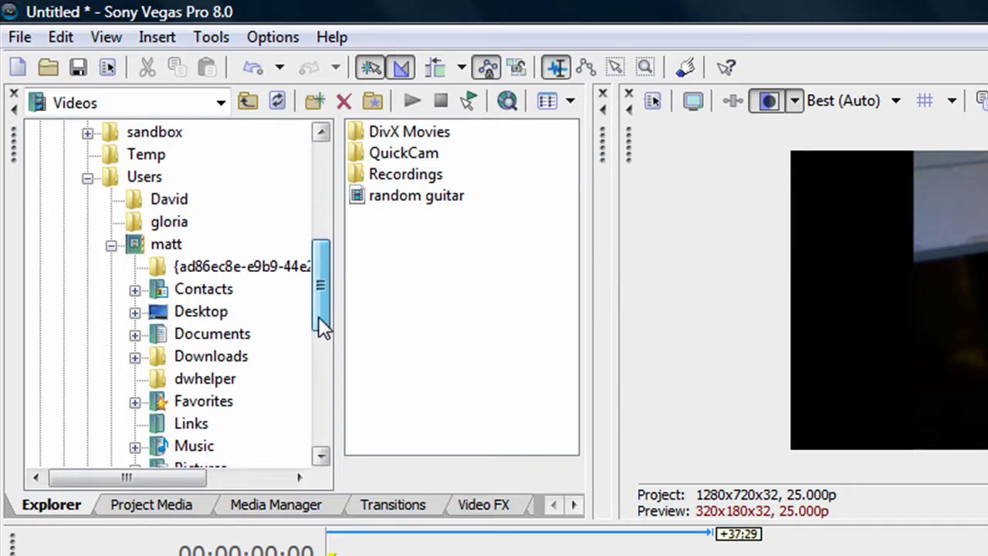
pyautogui.click(240, 335)
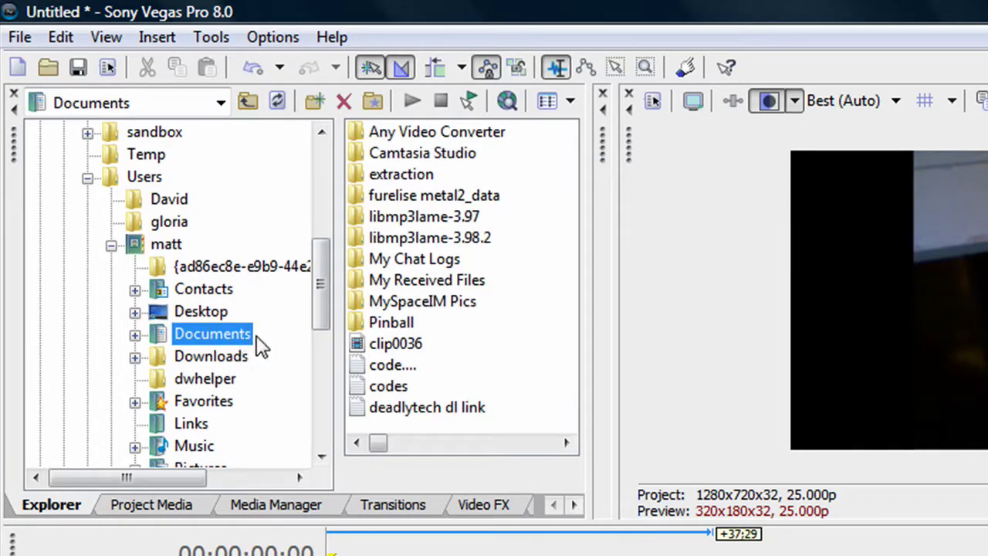
pyautogui.doubleClick(402, 133)
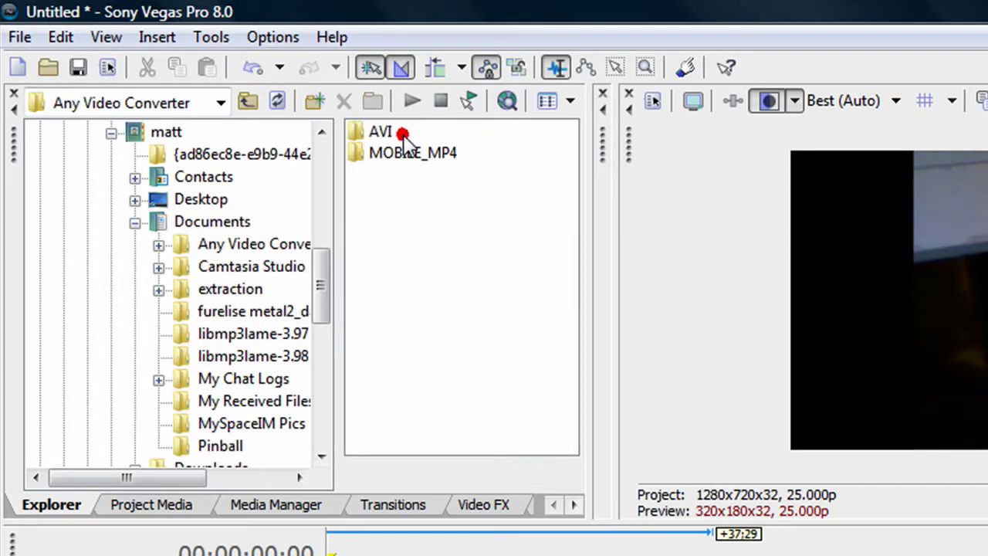
pyautogui.doubleClick(383, 133)
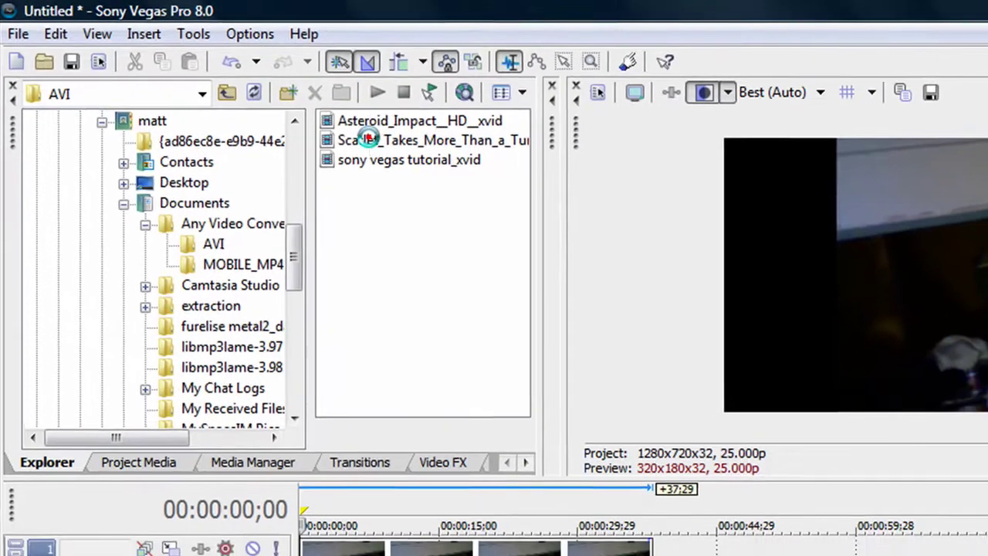
pyautogui.click(390, 154)
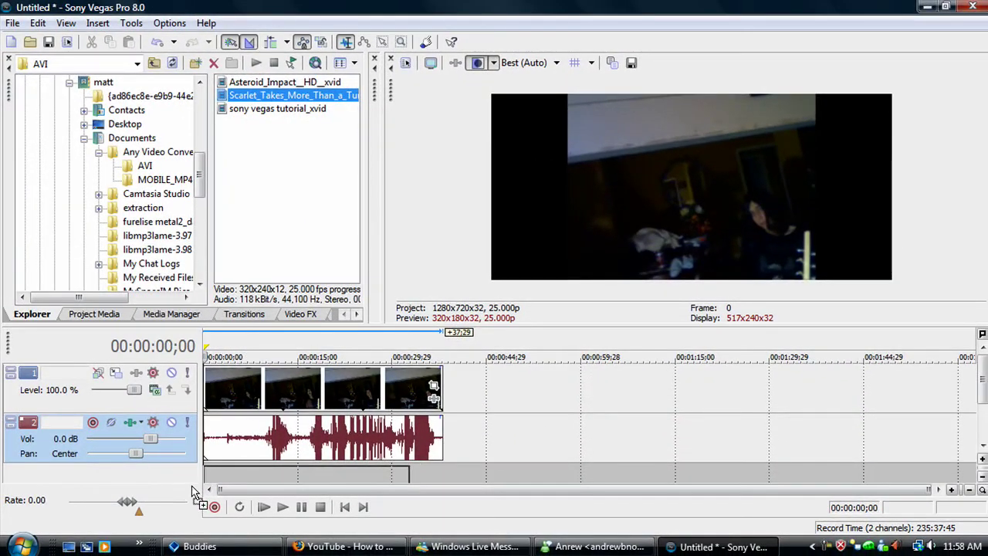
pyautogui.moveTo(192, 486); pyautogui.dragTo(212, 472)
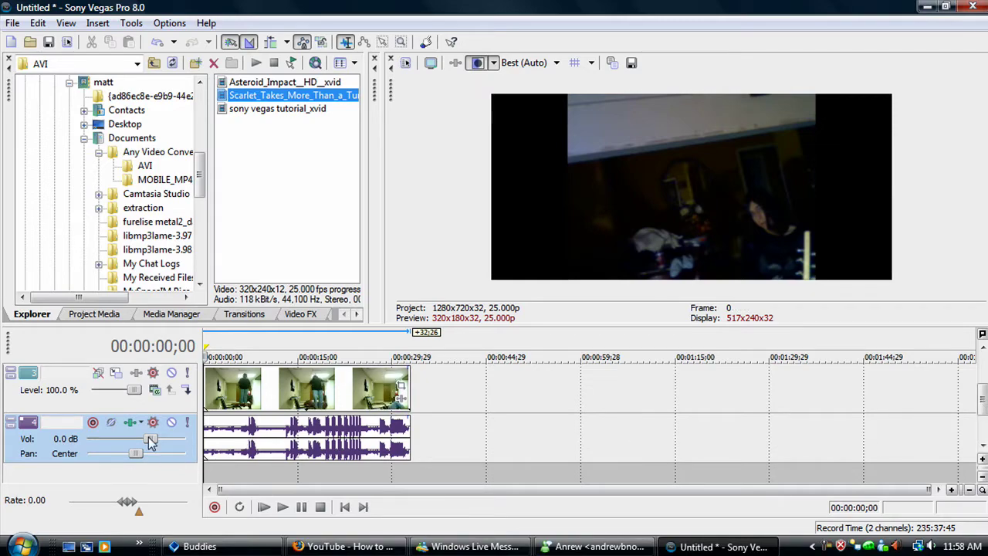
# Turn audio track 4's volume down to -Inf.
pyautogui.moveTo(151, 440); pyautogui.dragTo(44, 446)
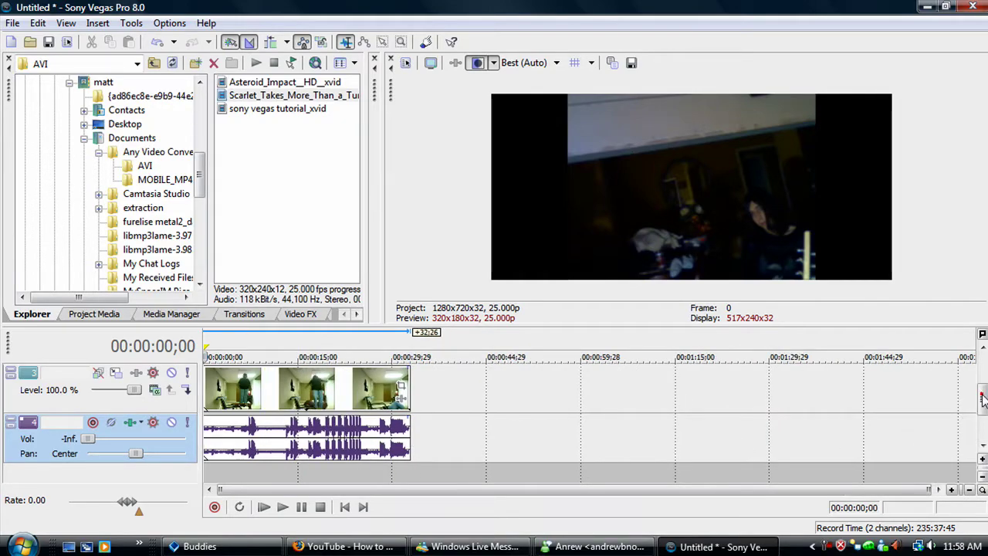
pyautogui.scroll(1, 983, 398)
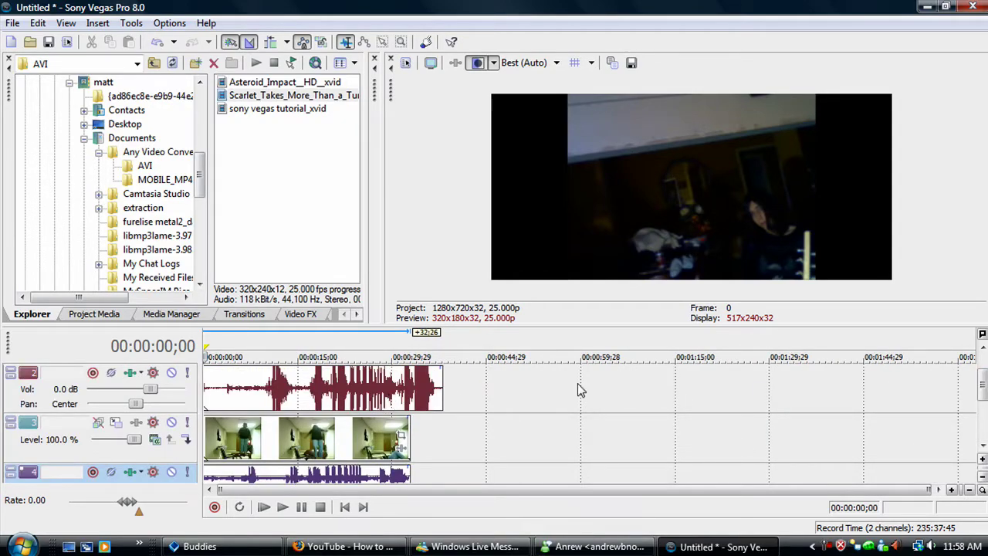
pyautogui.scroll(-1, 983, 393)
pyautogui.scroll(1, 983, 394)
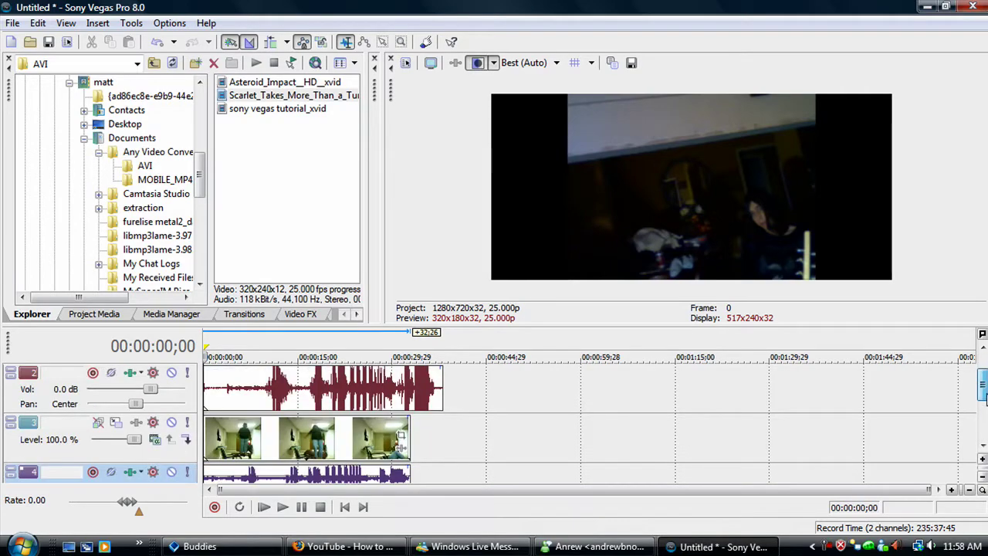
pyautogui.scroll(1, 982, 392)
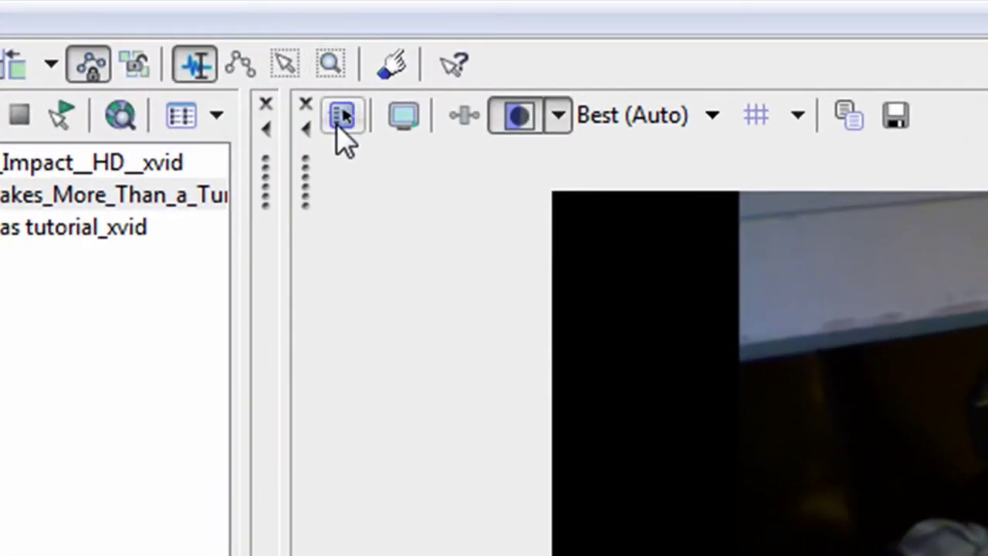
pyautogui.click(363, 99)
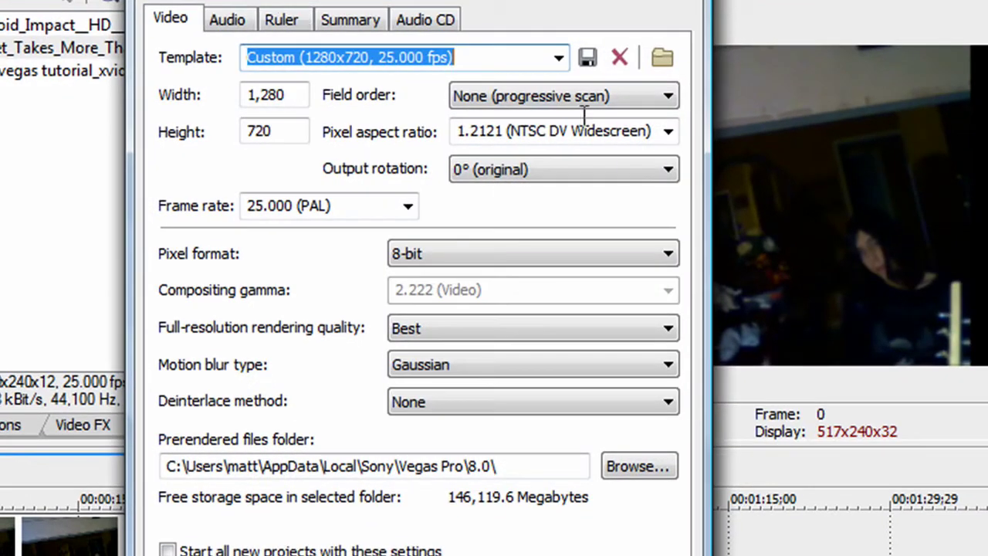
pyautogui.click(500, 133)
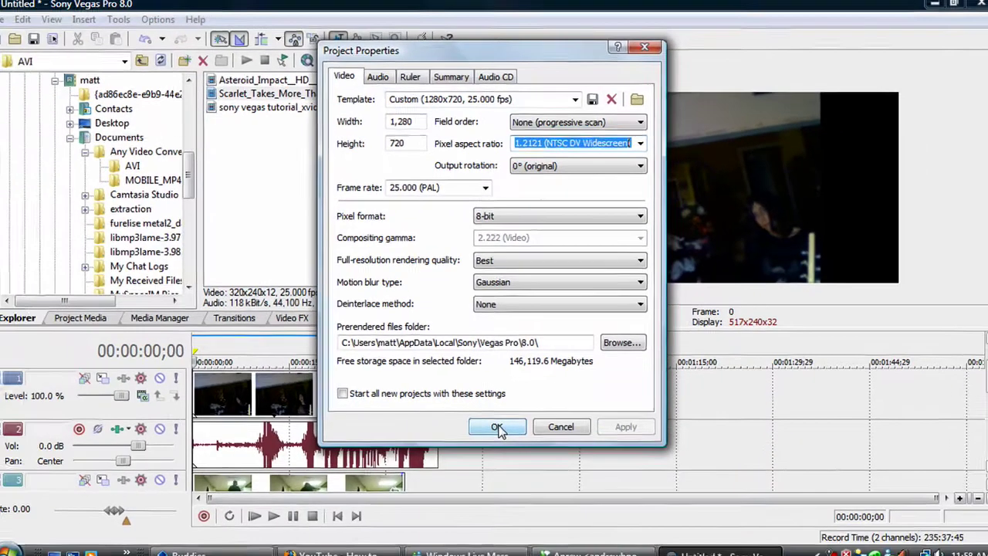
pyautogui.click(441, 555)
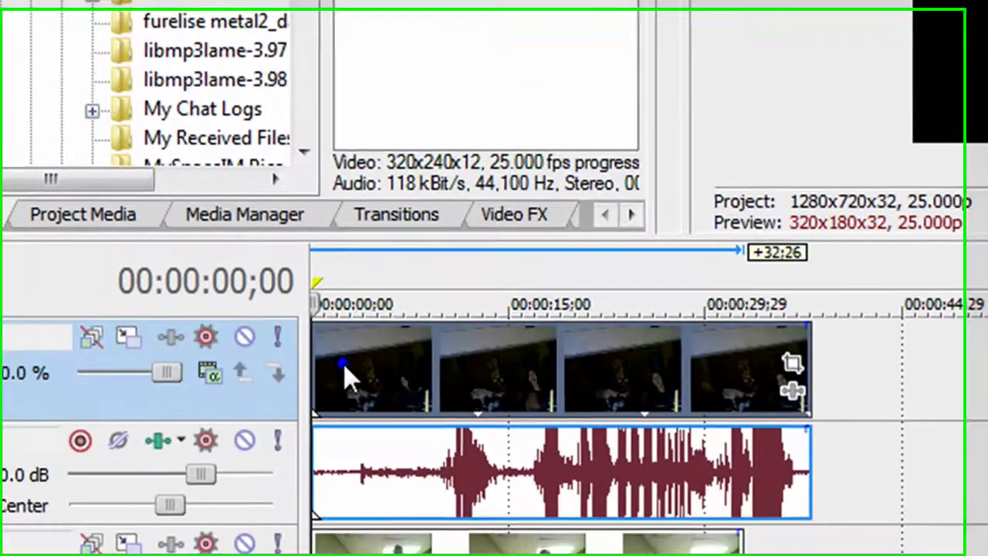
# Set Video 20.wmv's media pixel aspect ratio to 1.2121 (NTSC DV Widescreen).
pyautogui.rightClick(221, 394)
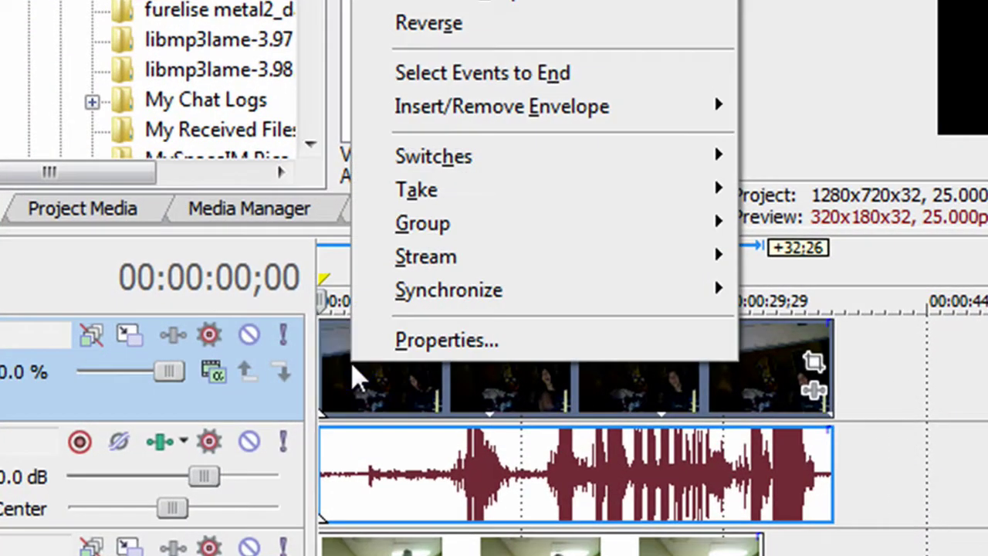
pyautogui.click(298, 413)
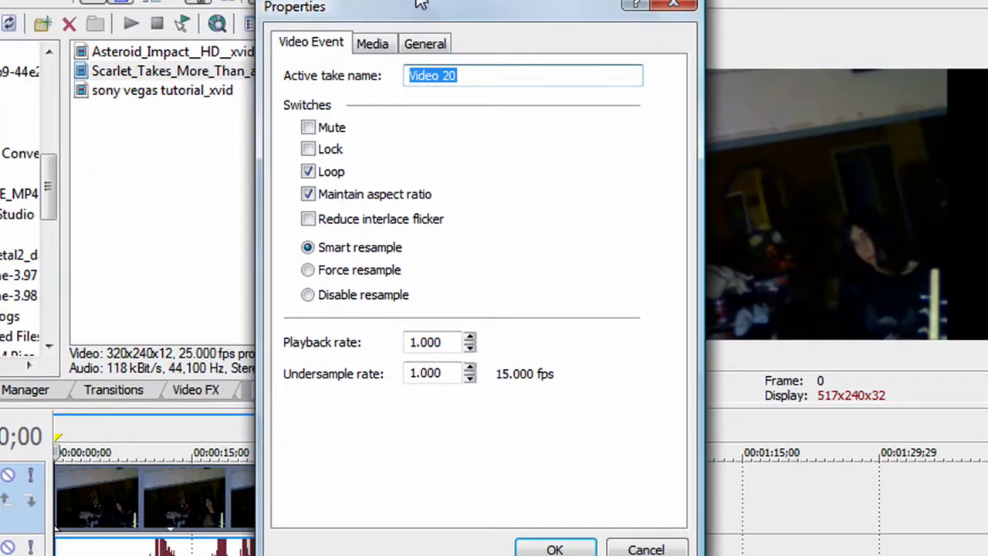
pyautogui.click(372, 43)
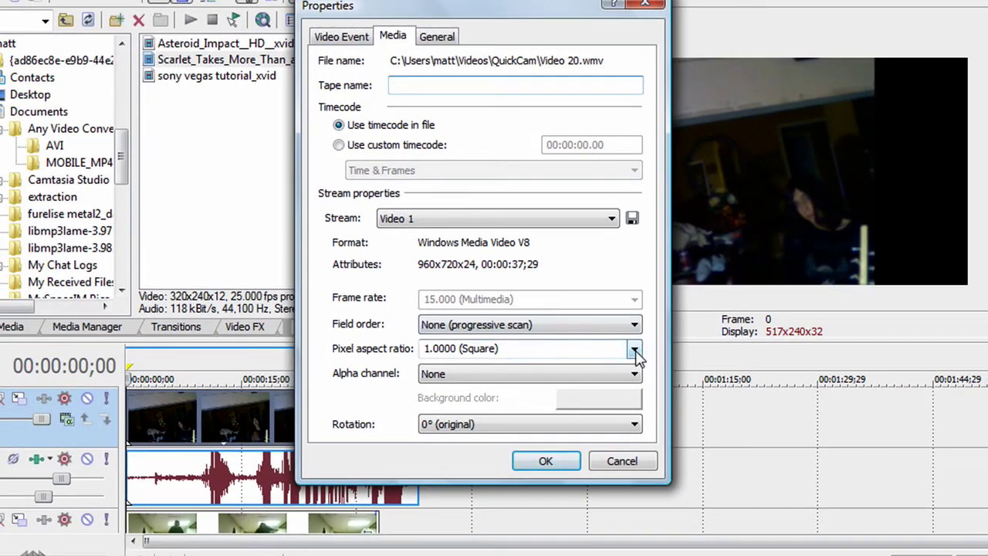
pyautogui.click(634, 351)
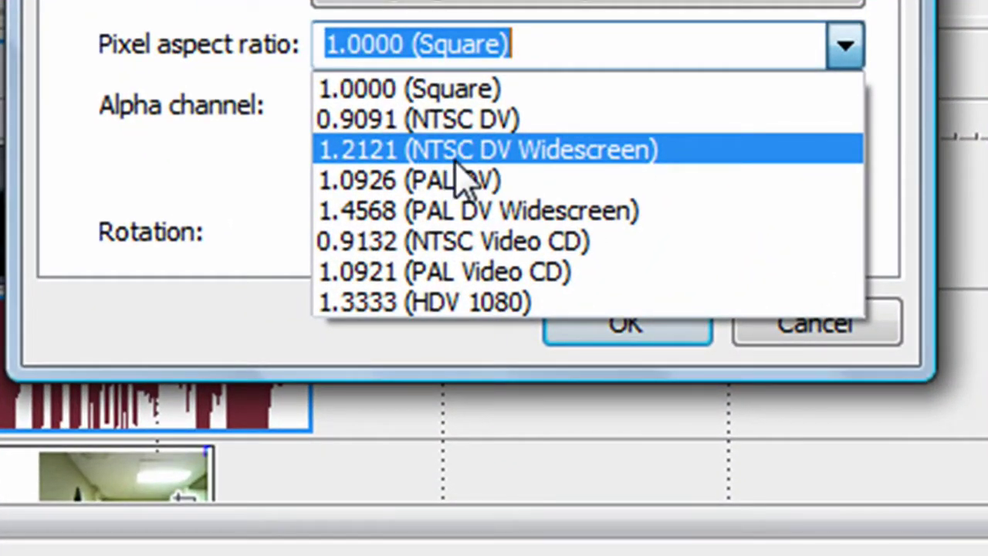
pyautogui.click(489, 154)
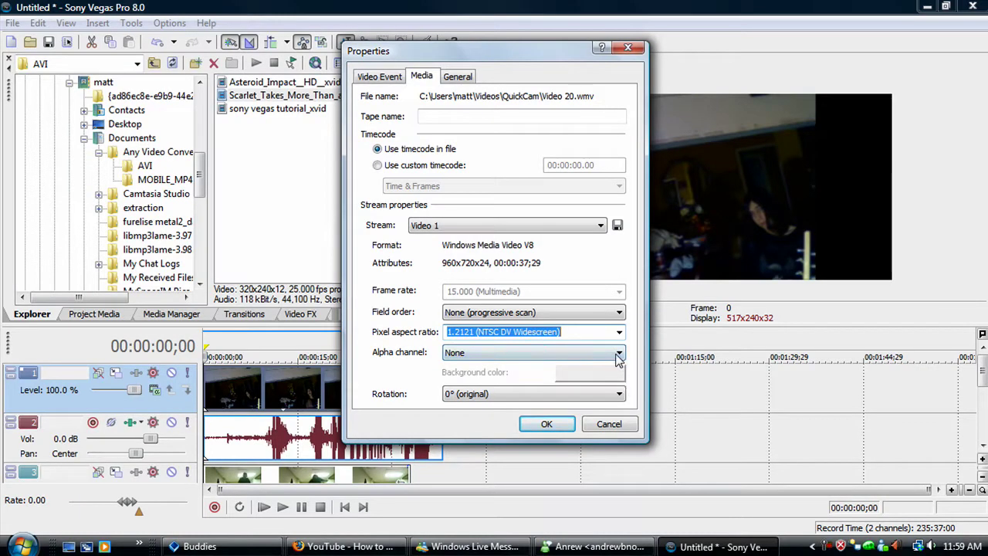
pyautogui.click(618, 353)
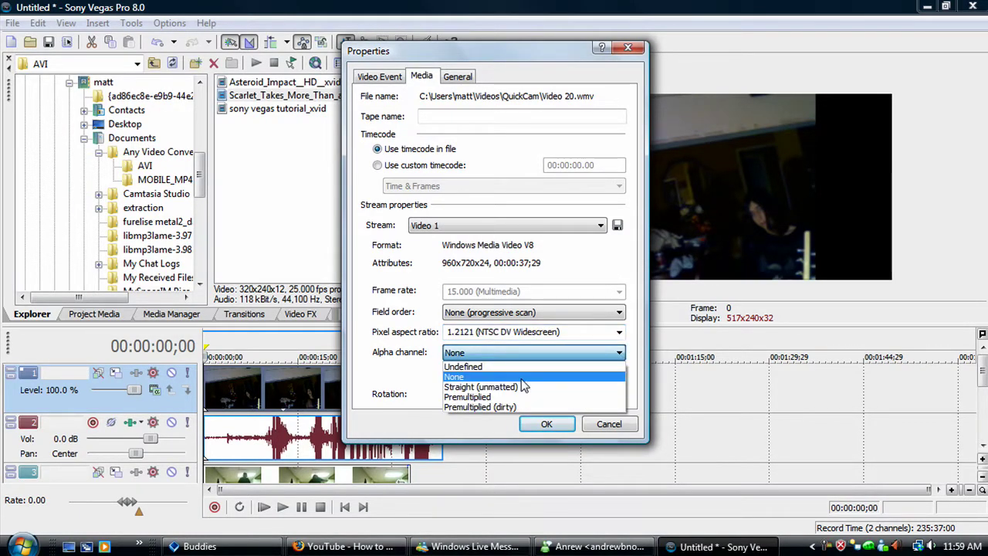
pyautogui.click(546, 427)
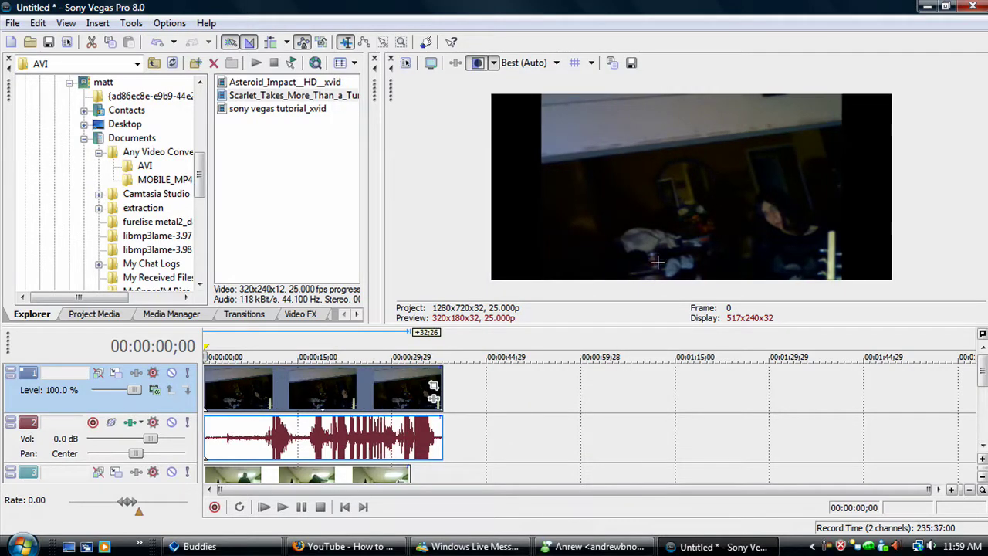
# Minimize the height of audio track 4.
pyautogui.moveTo(983, 359); pyautogui.dragTo(983, 378)
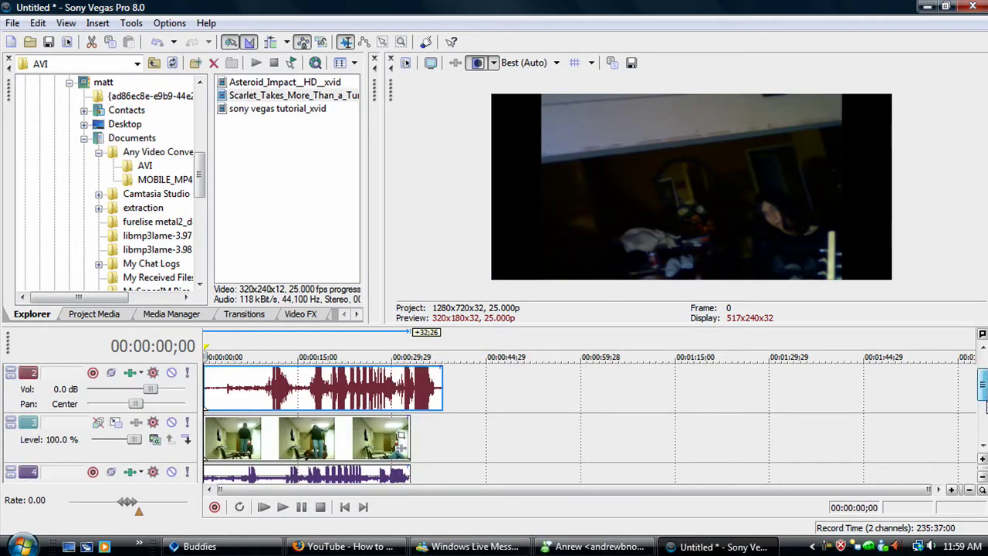
pyautogui.scroll(-1, 209, 432)
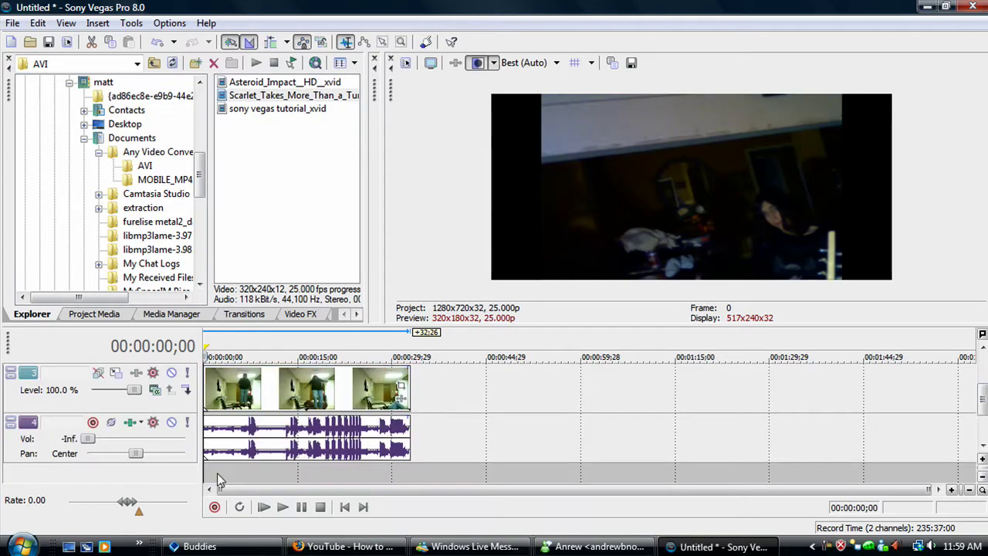
pyautogui.moveTo(112, 462); pyautogui.dragTo(115, 420)
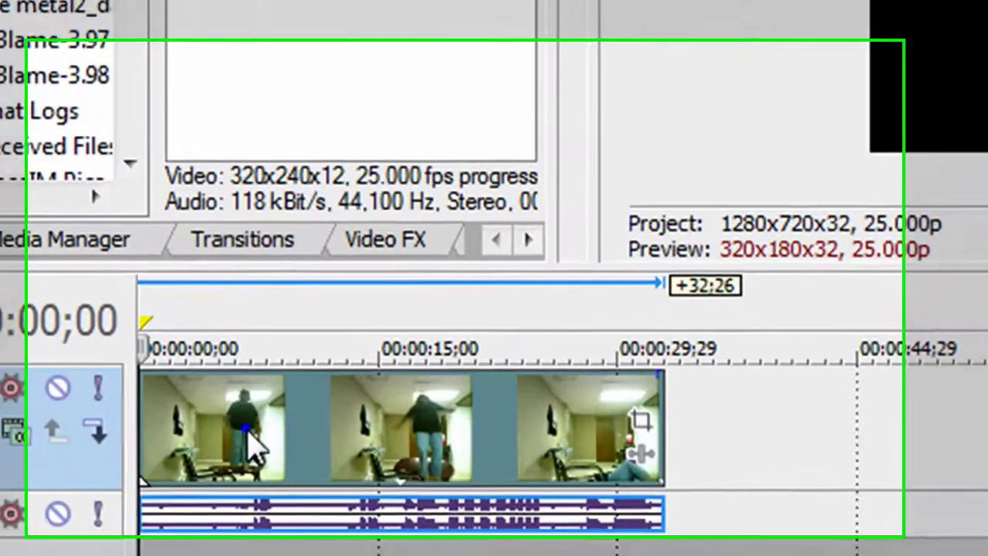
# Set the track 3 Scarlet clip's pixel aspect ratio to 1.2121 (NTSC DV Widescreen).
pyautogui.rightClick(248, 397)
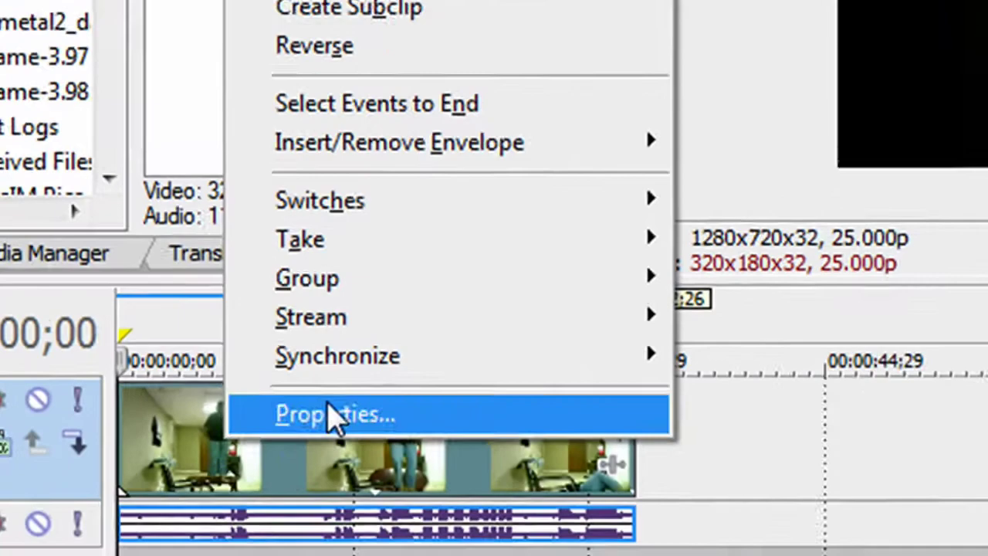
pyautogui.click(291, 379)
pyautogui.click(348, 79)
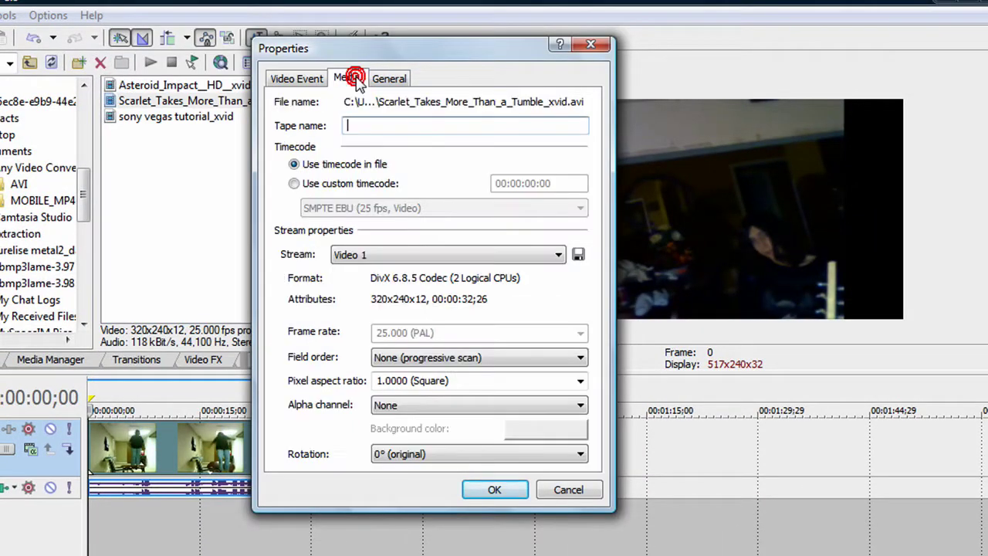
pyautogui.click(580, 381)
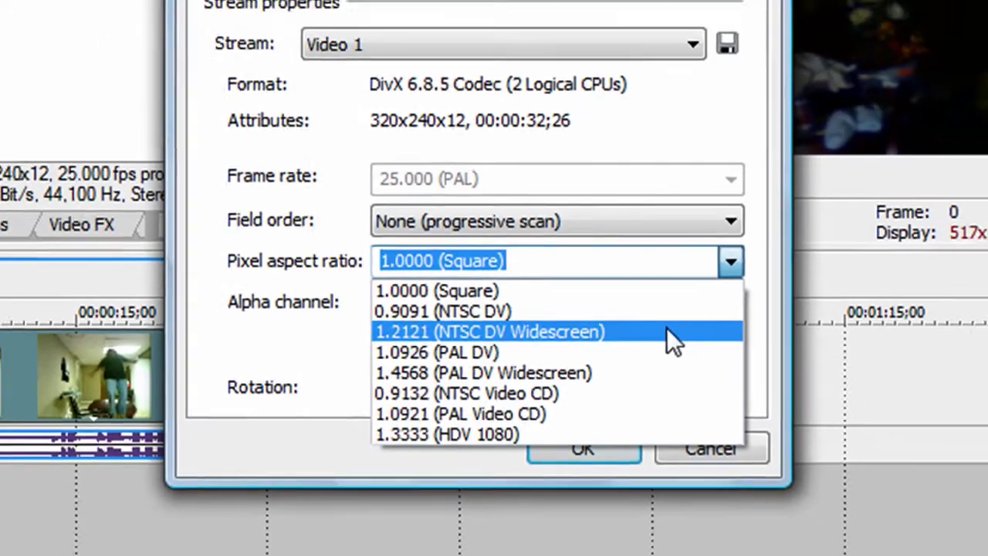
pyautogui.click(686, 326)
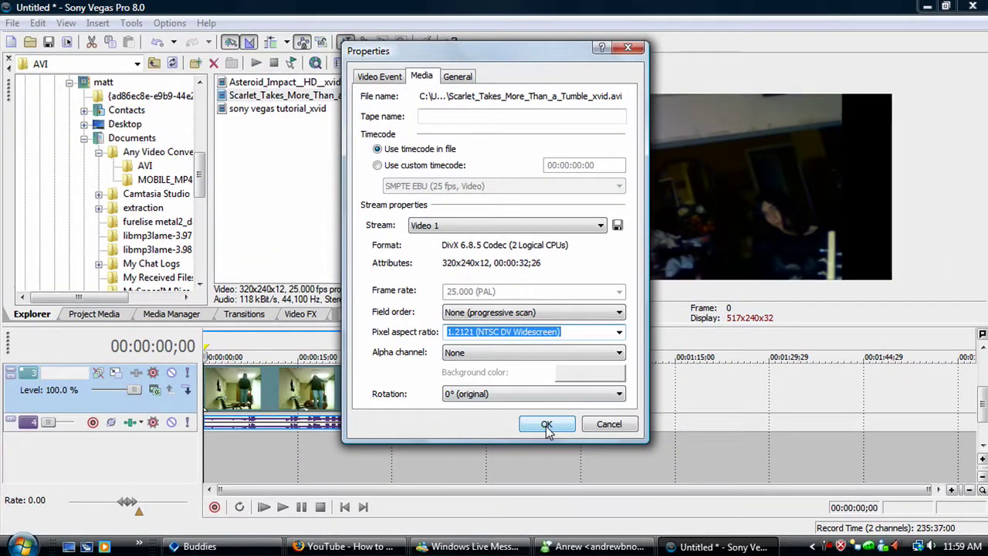
pyautogui.click(546, 425)
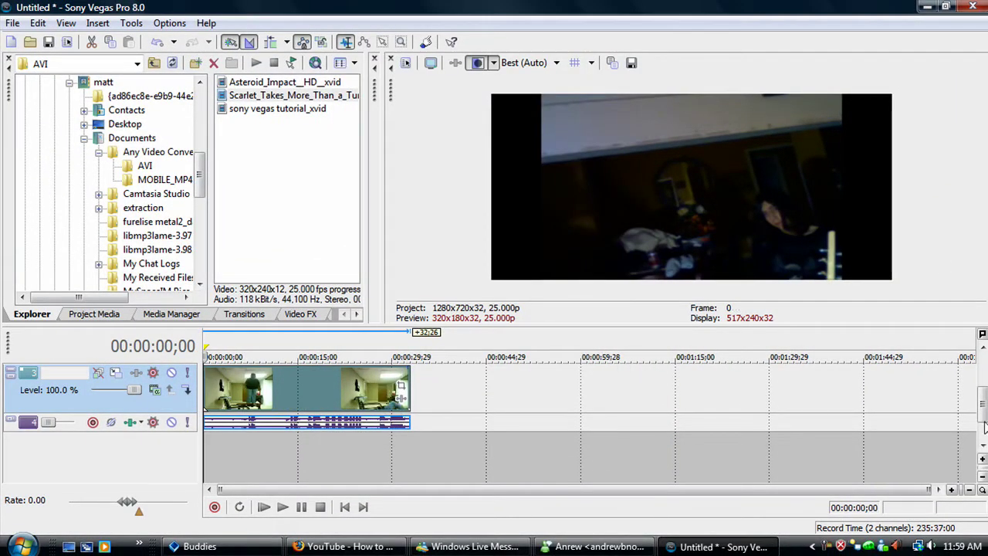
pyautogui.moveTo(985, 409); pyautogui.dragTo(984, 378)
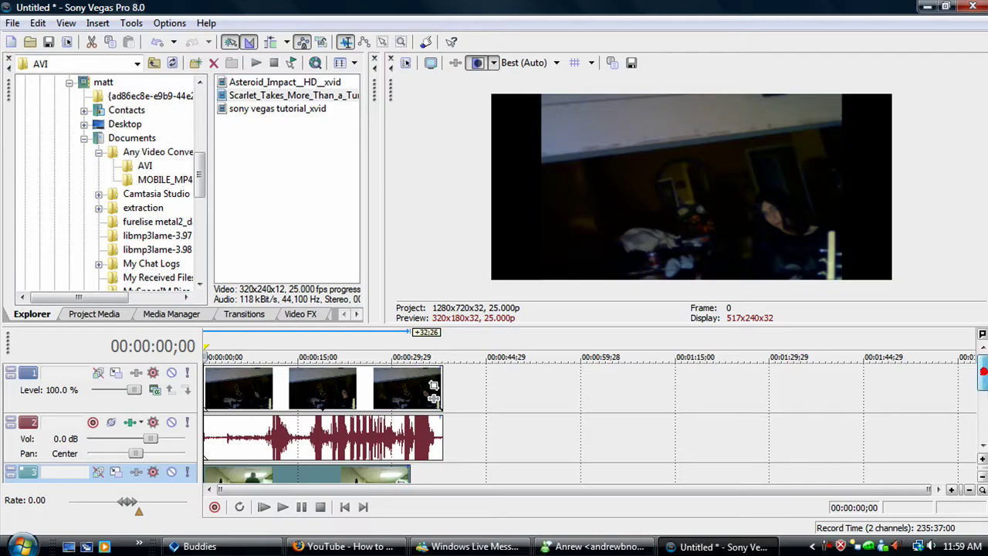
pyautogui.scroll(-1, 834, 429)
pyautogui.scroll(1, 29, 458)
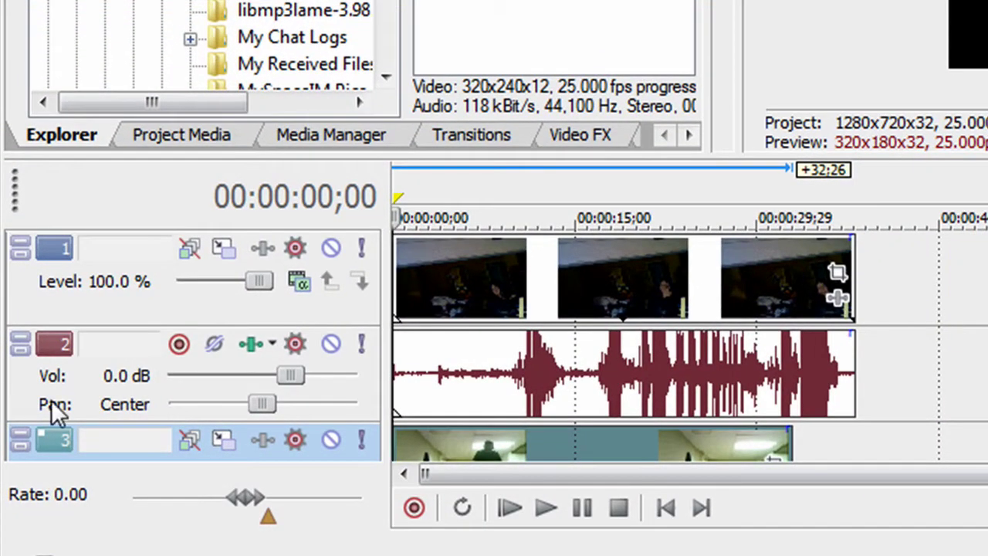
# Shrink track 1's Track Motion frame to about 764×430 at X -207.51, Y 169.78.
pyautogui.click(226, 251)
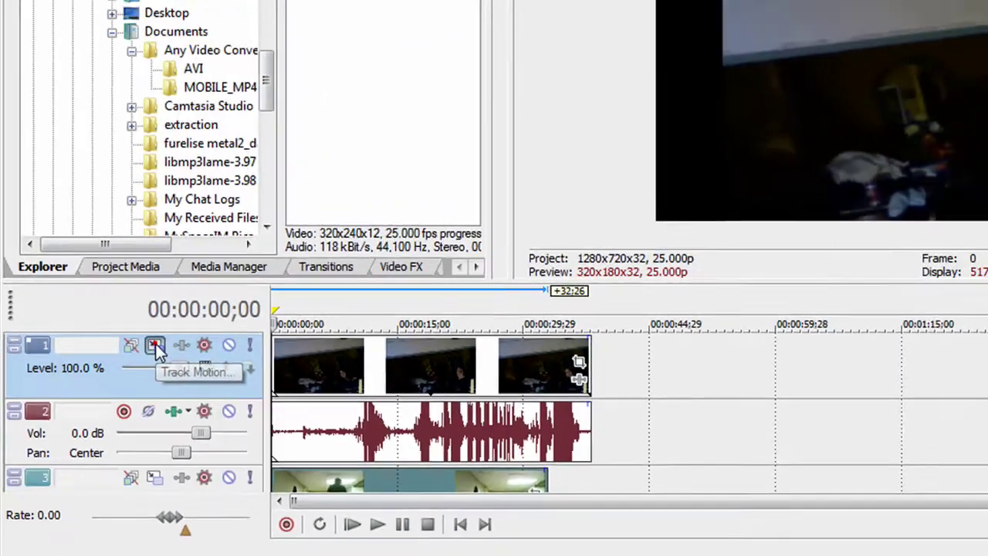
pyautogui.click(156, 347)
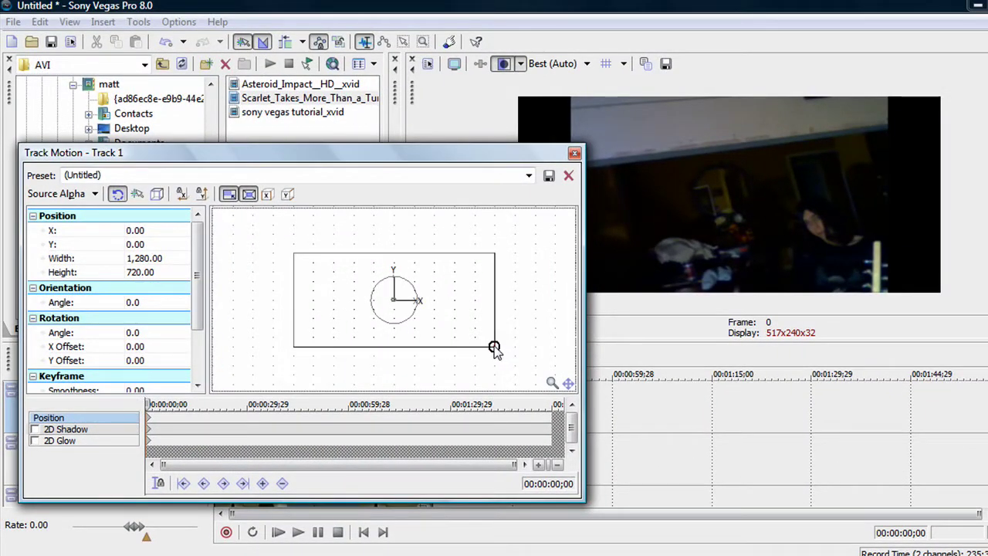
pyautogui.moveTo(494, 348); pyautogui.dragTo(408, 302)
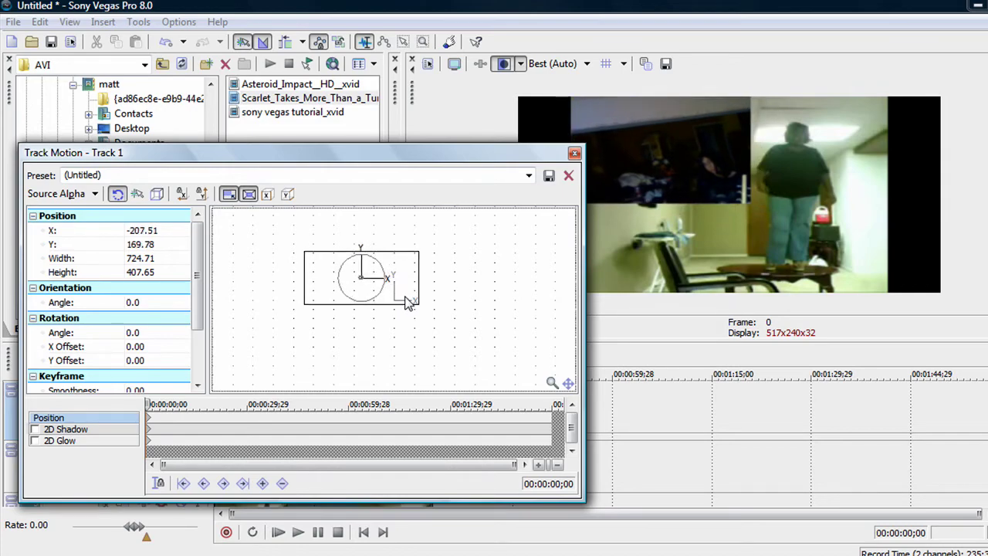
pyautogui.moveTo(508, 158); pyautogui.dragTo(567, 333)
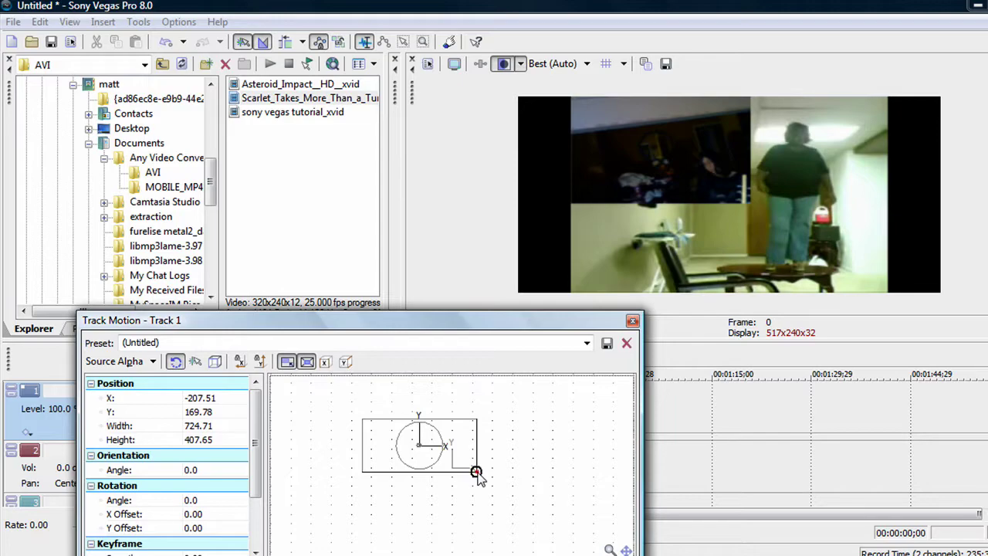
pyautogui.moveTo(477, 472); pyautogui.dragTo(477, 471)
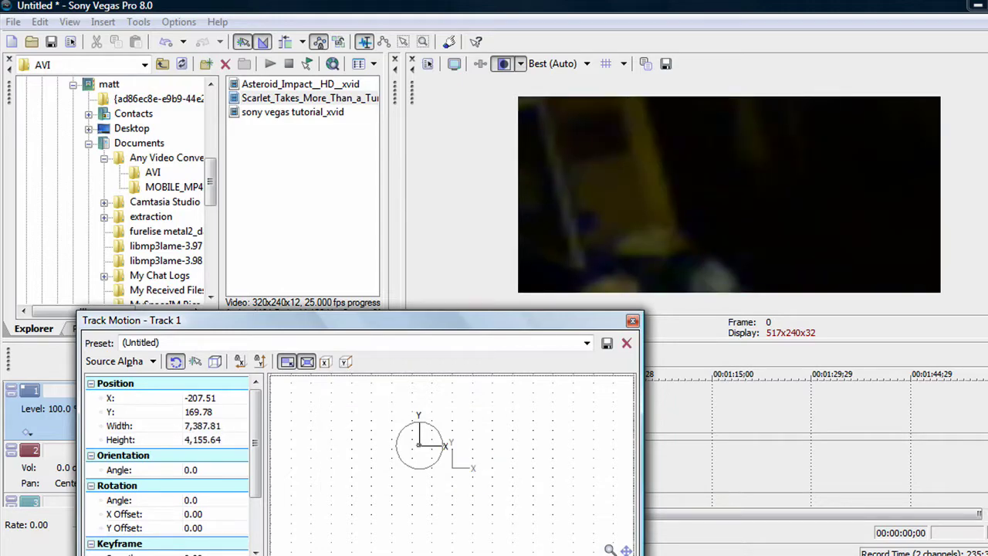
pyautogui.moveTo(278, 382); pyautogui.dragTo(479, 473)
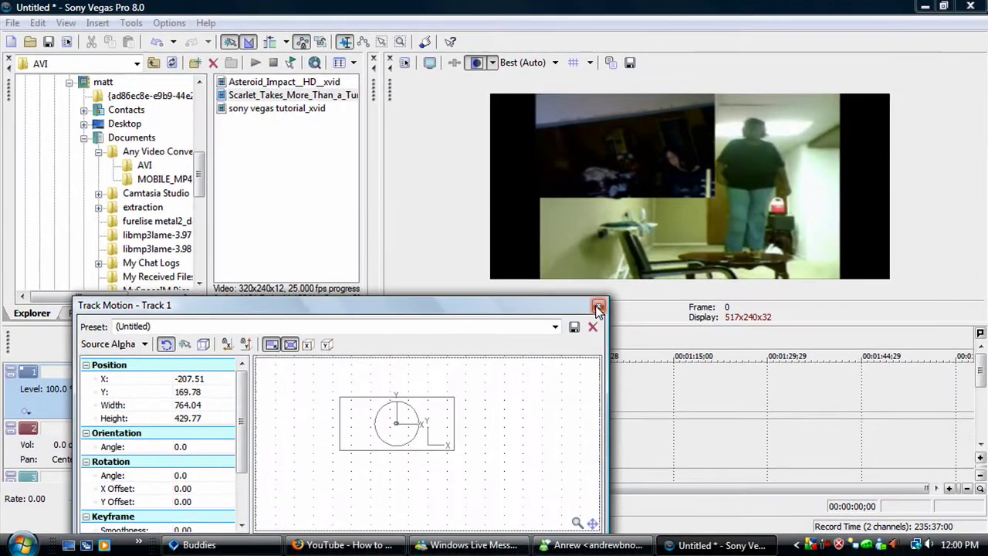
# Close Track Motion, trim the start of the track 1 clip, and preview the sync.
pyautogui.click(632, 320)
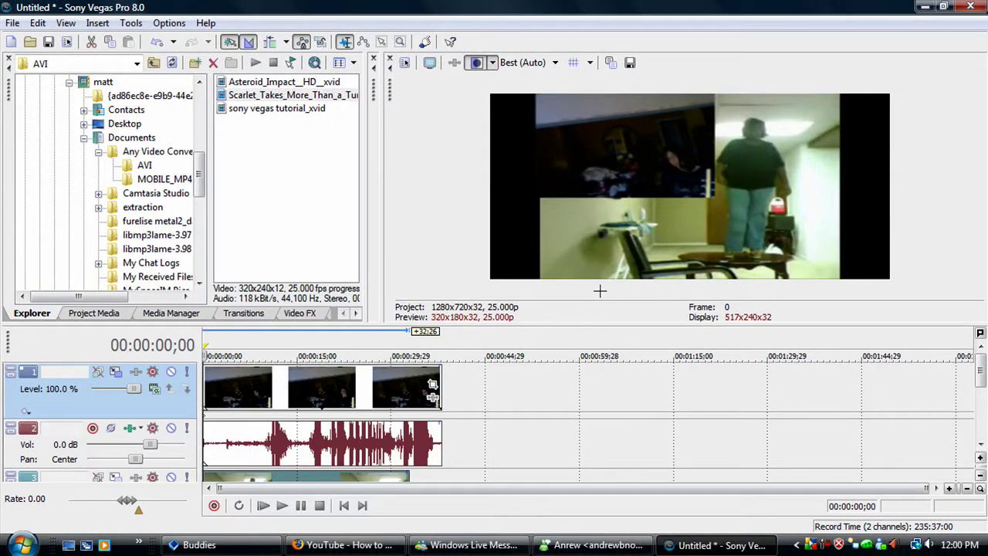
pyautogui.click(301, 505)
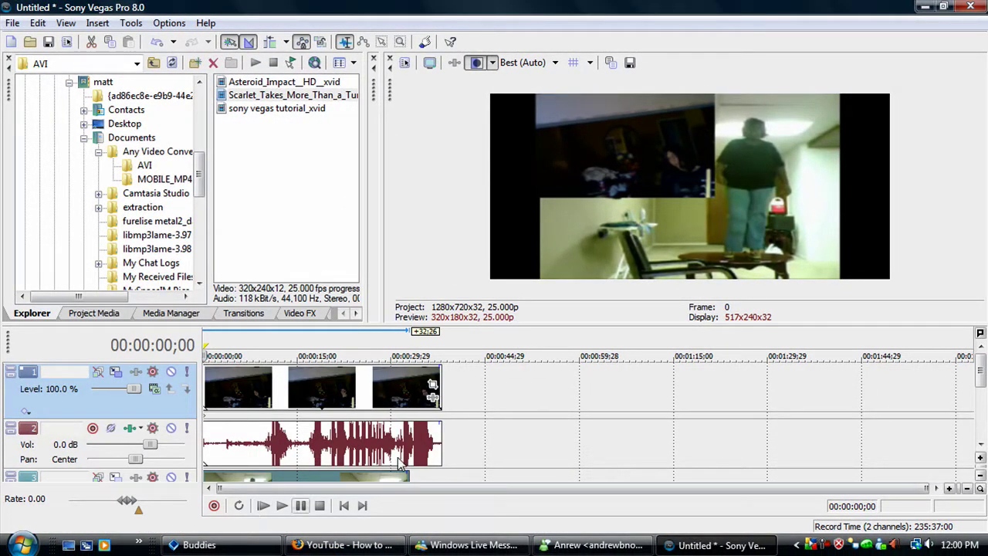
pyautogui.scroll(5, 271, 409)
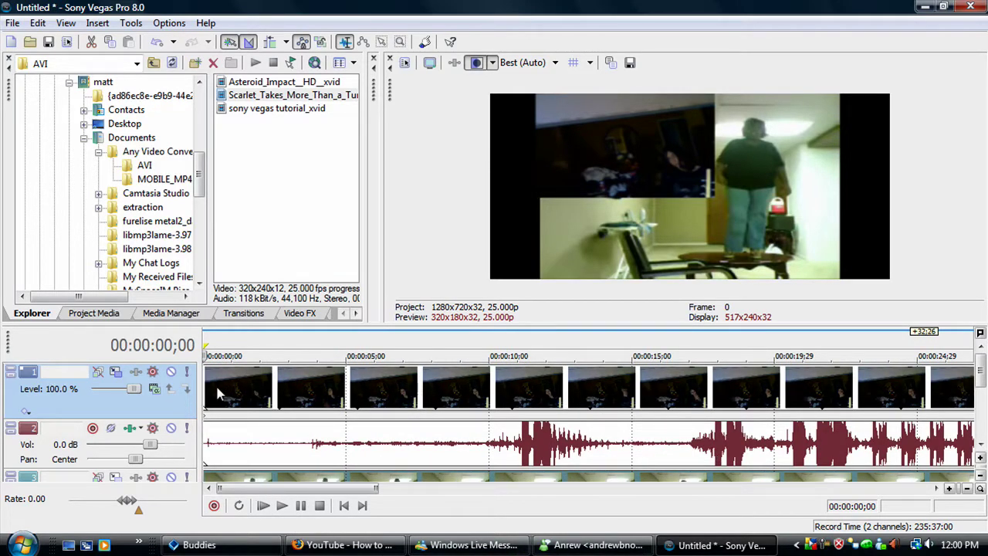
pyautogui.moveTo(205, 387)
pyautogui.mouseDown()
pyautogui.moveTo(251, 388)
pyautogui.moveTo(205, 388)
pyautogui.mouseUp()
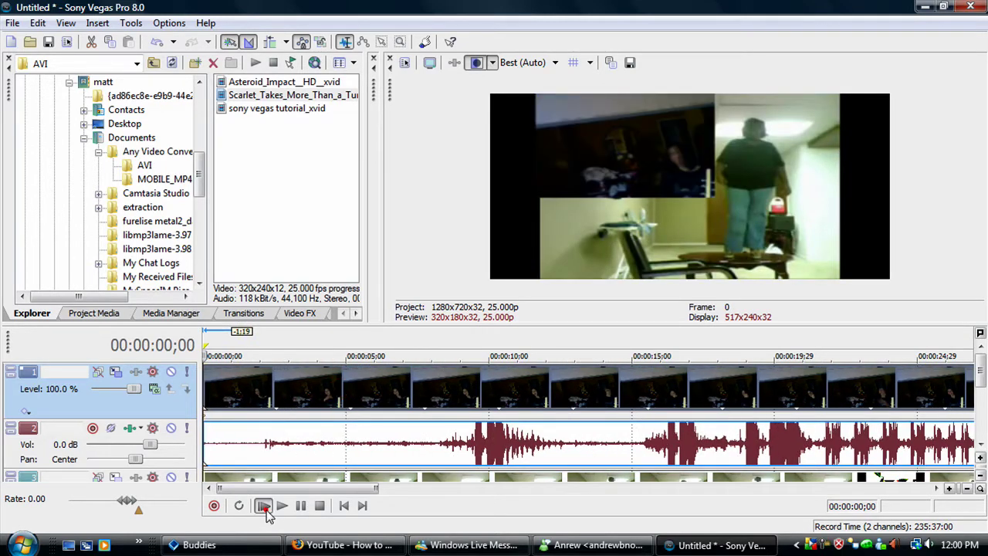
pyautogui.click(264, 506)
pyautogui.click(320, 506)
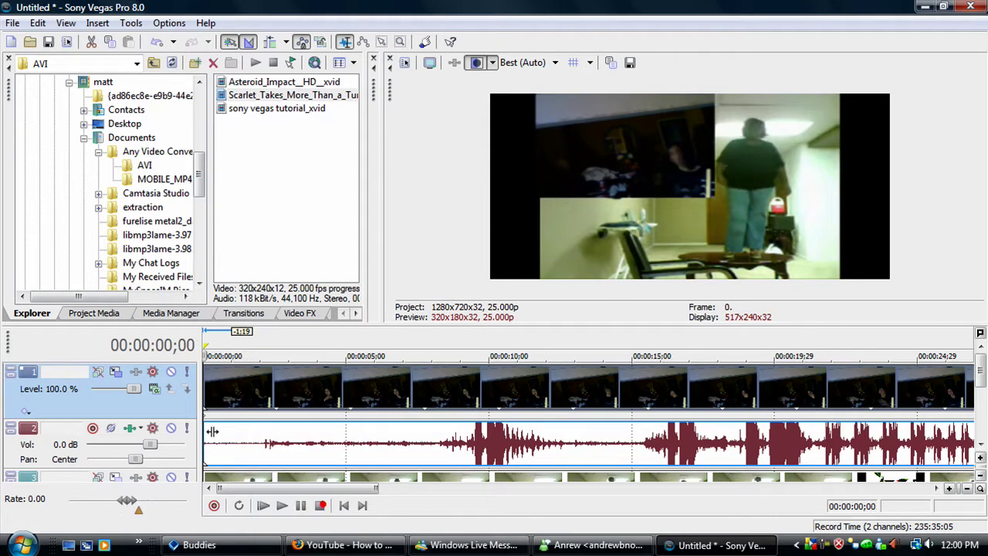
# Trim more off the clip, slide it back to the timeline start, and fine-tune sync.
pyautogui.moveTo(207, 398); pyautogui.dragTo(265, 397)
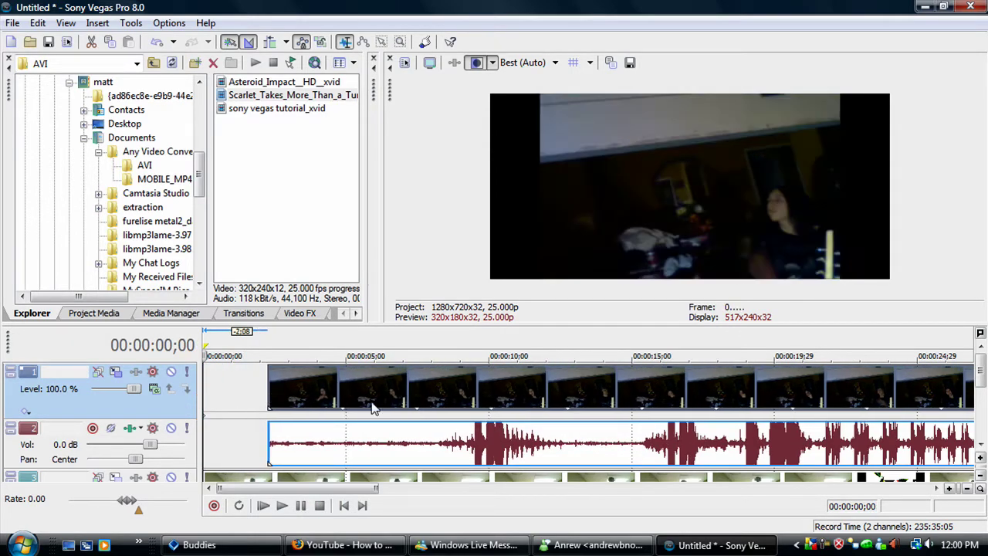
pyautogui.moveTo(376, 404); pyautogui.dragTo(311, 404)
pyautogui.click(263, 505)
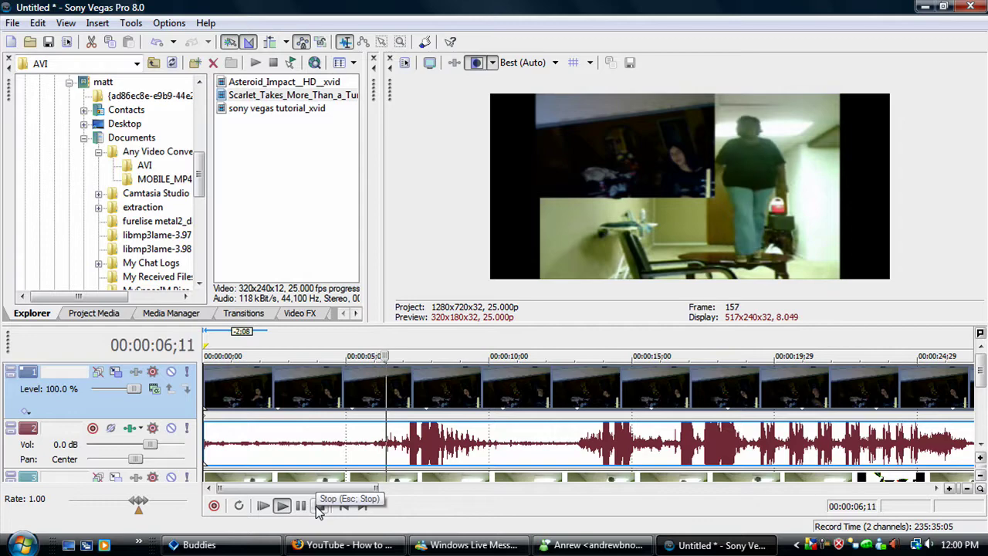
pyautogui.click(319, 506)
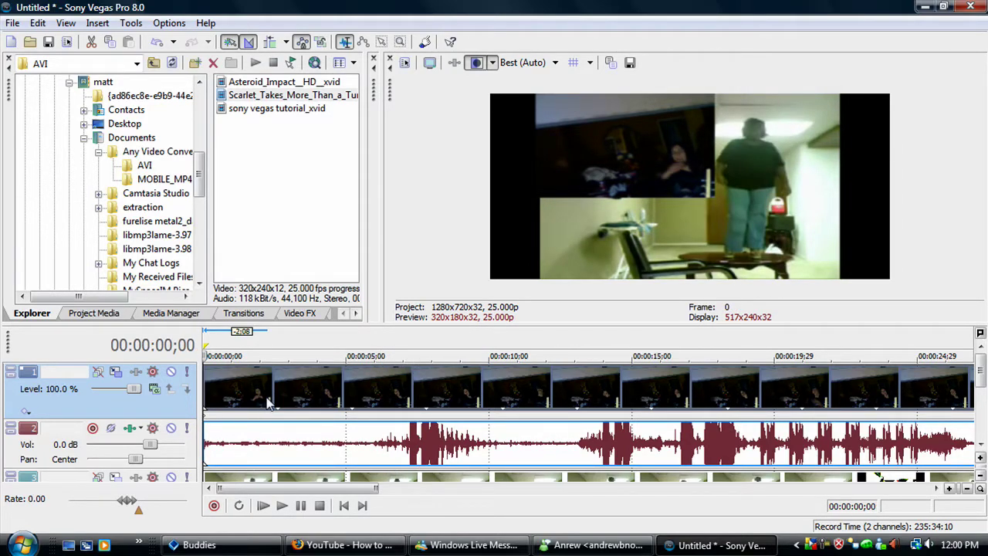
pyautogui.moveTo(272, 403); pyautogui.dragTo(286, 404)
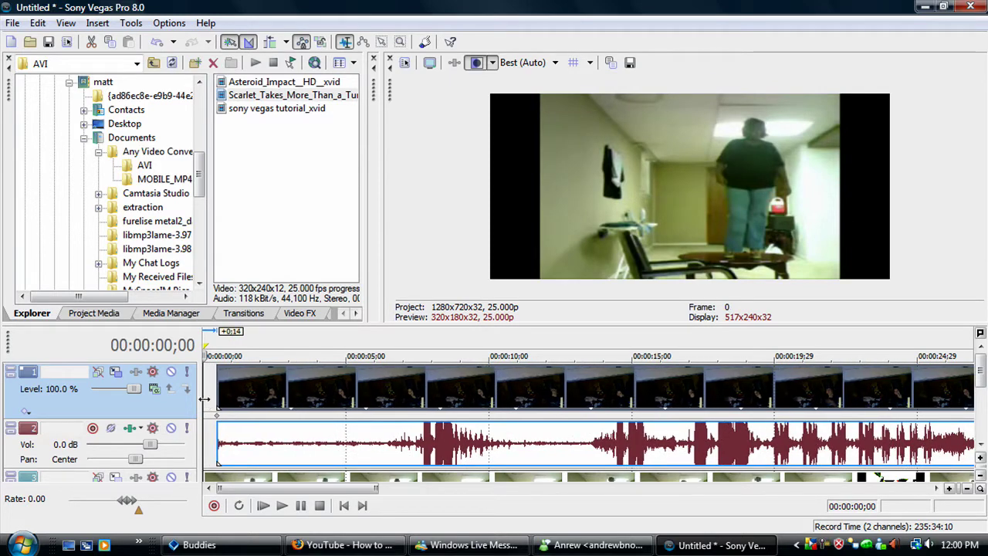
pyautogui.moveTo(218, 397); pyautogui.dragTo(205, 397)
pyautogui.click(261, 506)
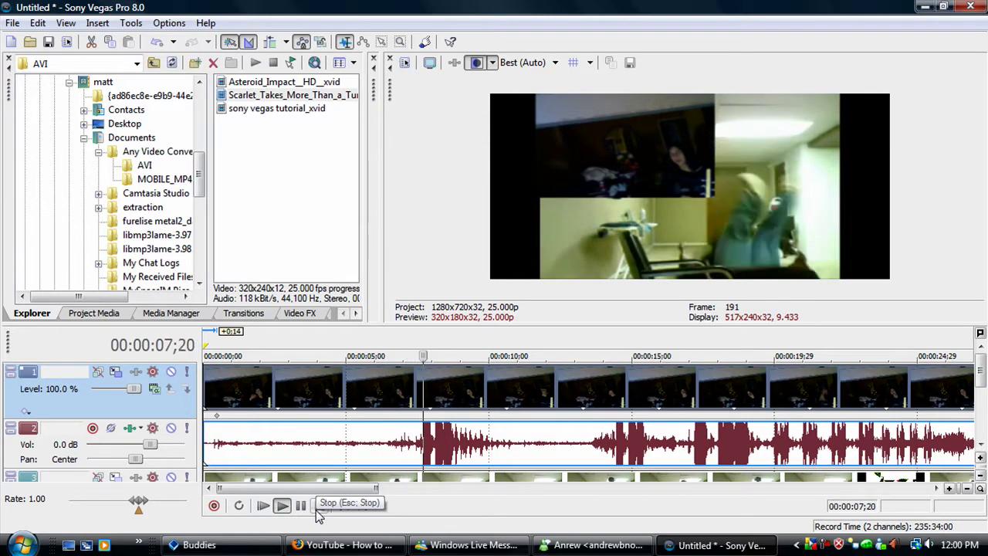
pyautogui.click(320, 507)
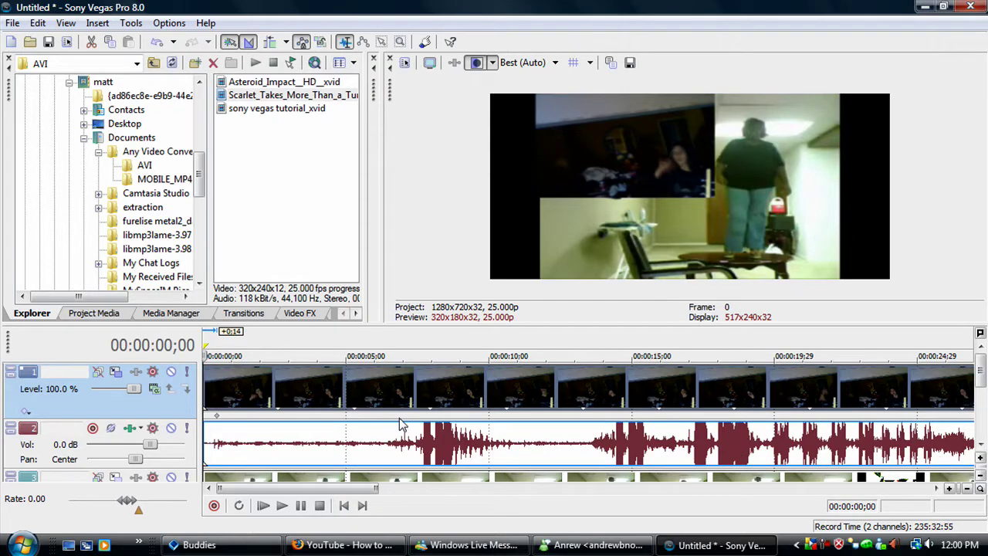
pyautogui.scroll(-3, 405, 425)
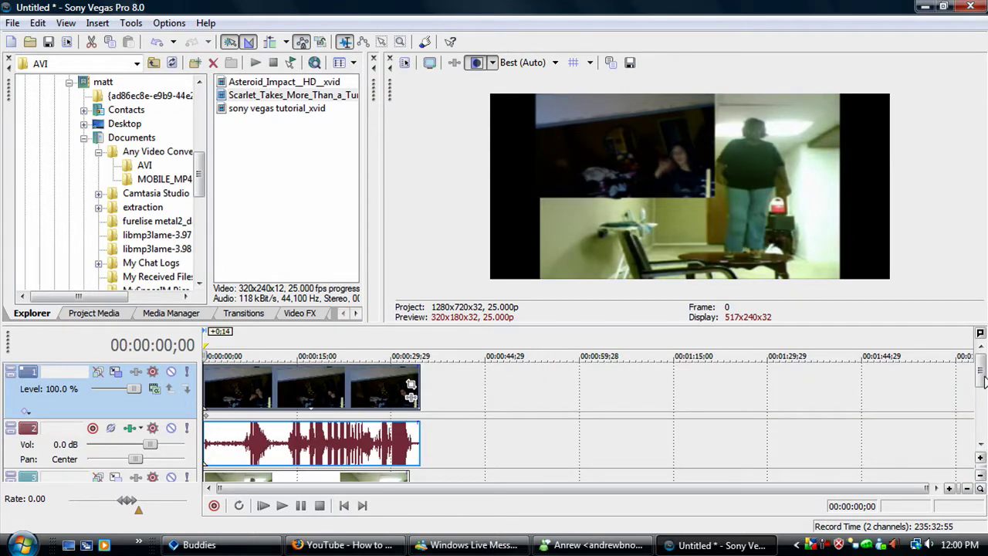
# Open the Render As dialog from the File menu.
pyautogui.moveTo(984, 383)
pyautogui.mouseDown()
pyautogui.moveTo(984, 401)
pyautogui.moveTo(984, 390)
pyautogui.mouseUp()
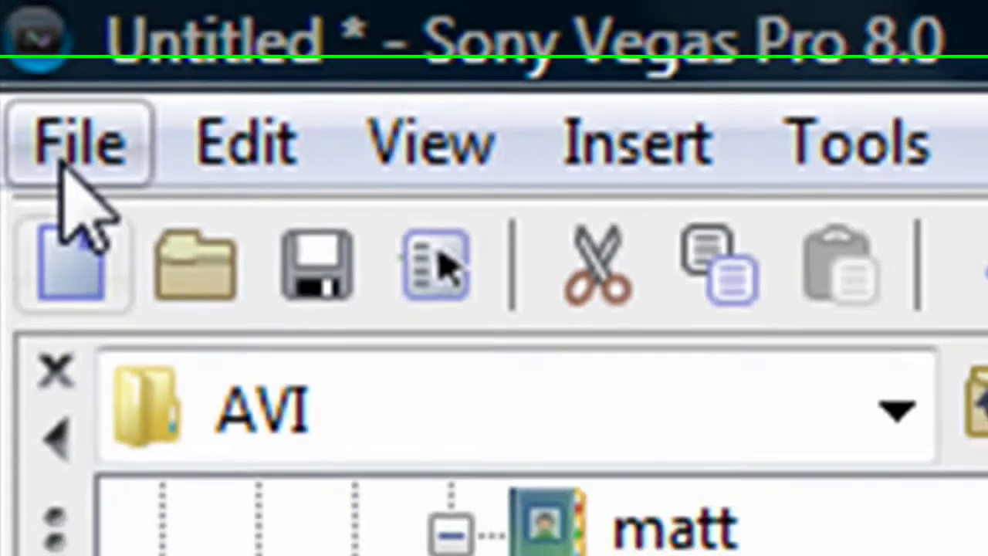
pyautogui.click(66, 165)
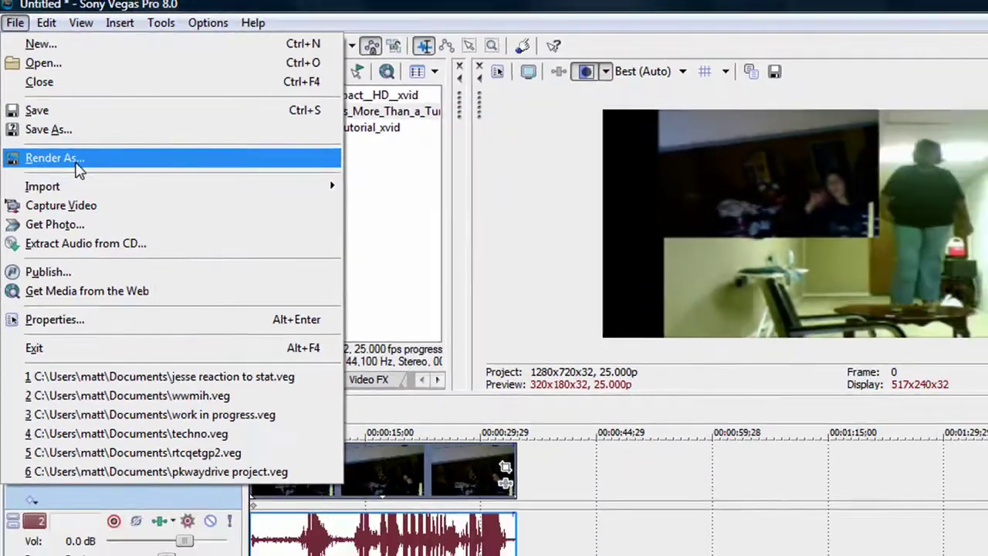
pyautogui.click(79, 165)
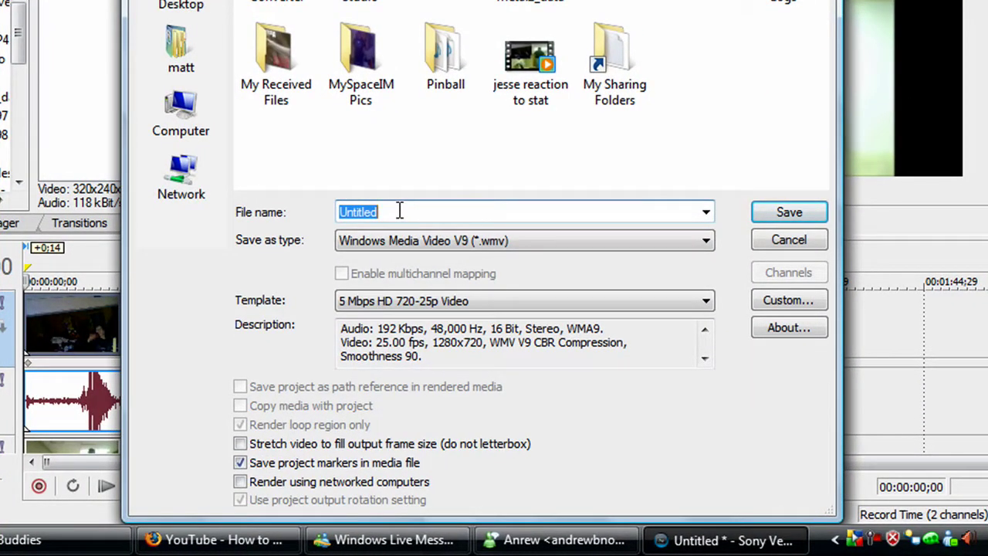
# Name the output hoooplah as Windows Media Video V9 with the 5 Mbps HD 720-25p Video template.
pyautogui.write('hoooplah')
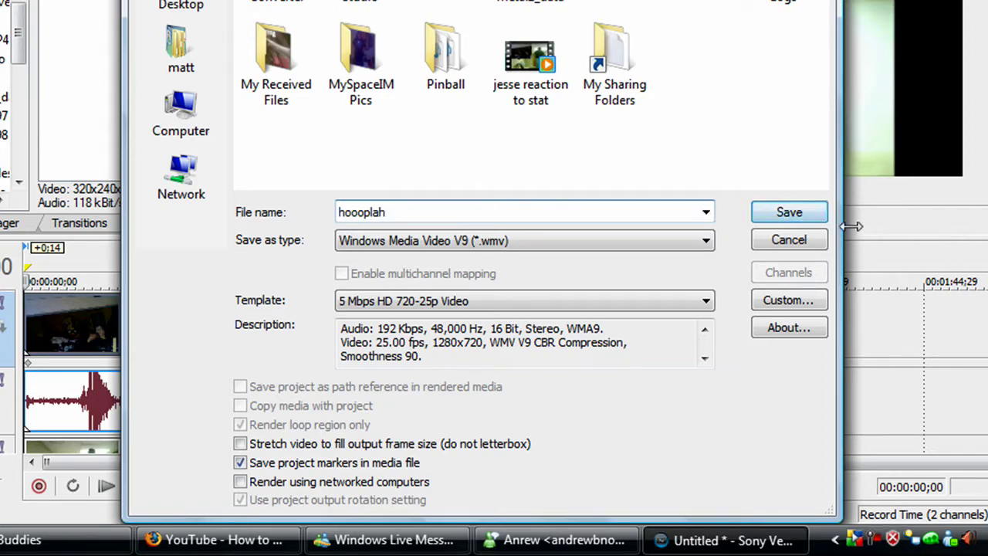
pyautogui.click(706, 241)
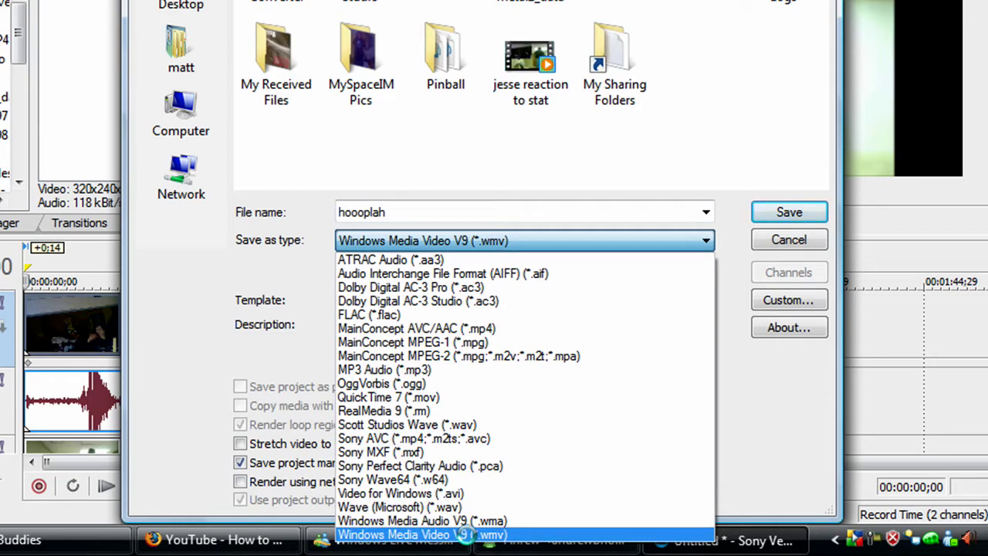
pyautogui.click(465, 534)
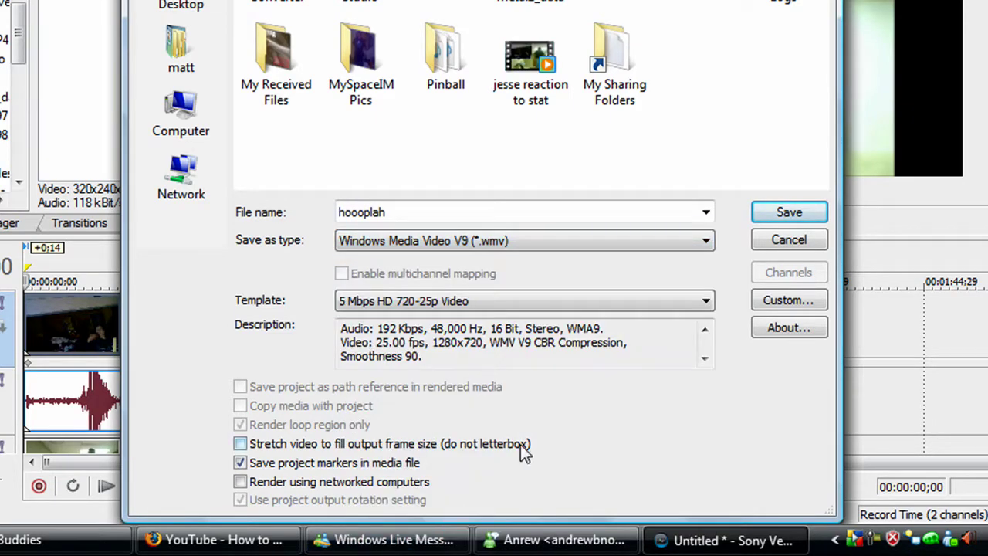
pyautogui.click(626, 415)
pyautogui.click(707, 301)
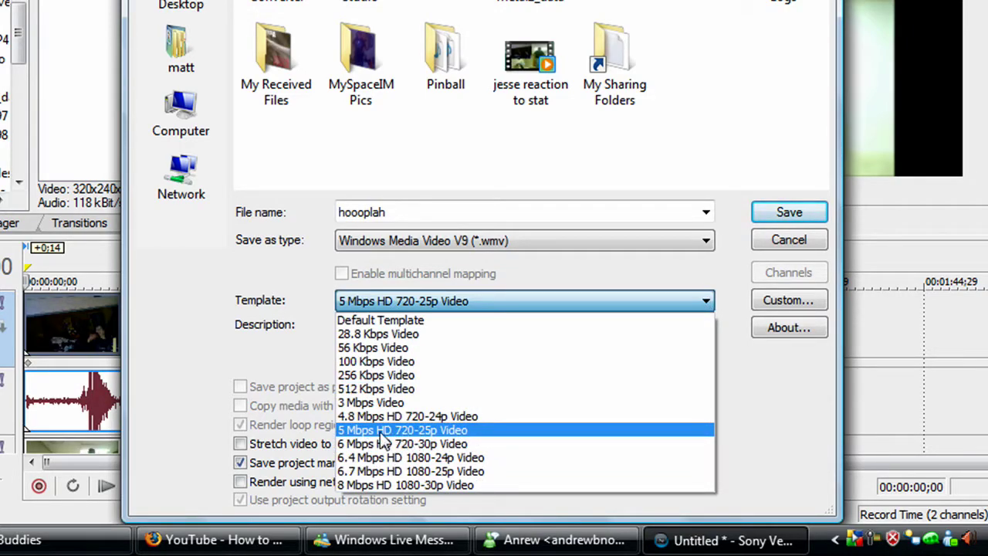
pyautogui.click(507, 432)
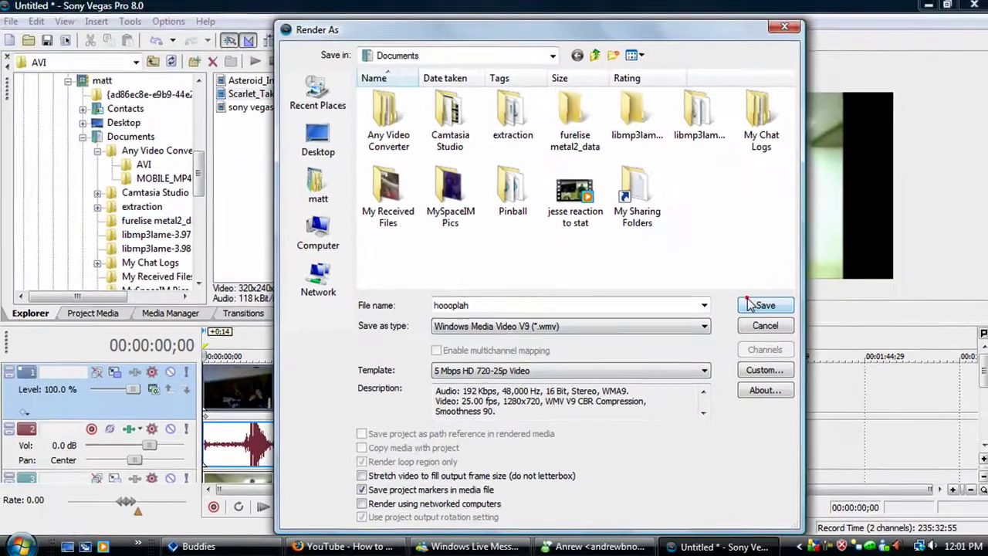
# Start rendering hoooplah.wmv, then cancel it at 2% and close the progress window.
pyautogui.click(749, 306)
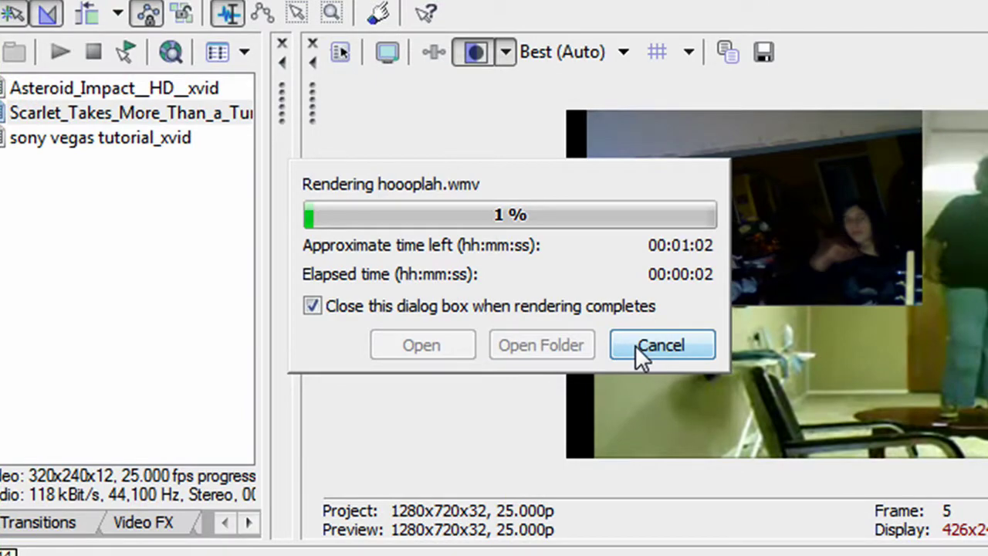
pyautogui.click(635, 345)
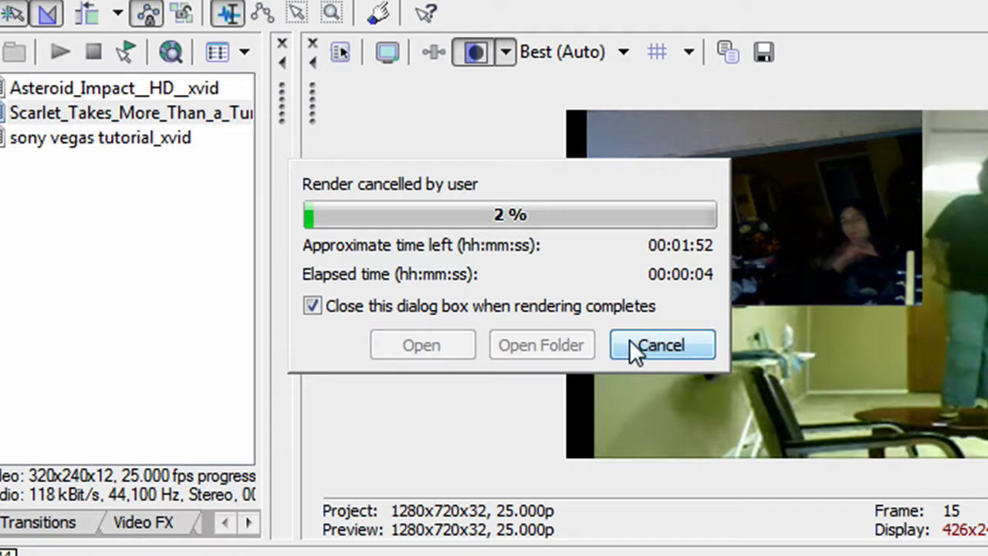
pyautogui.click(643, 351)
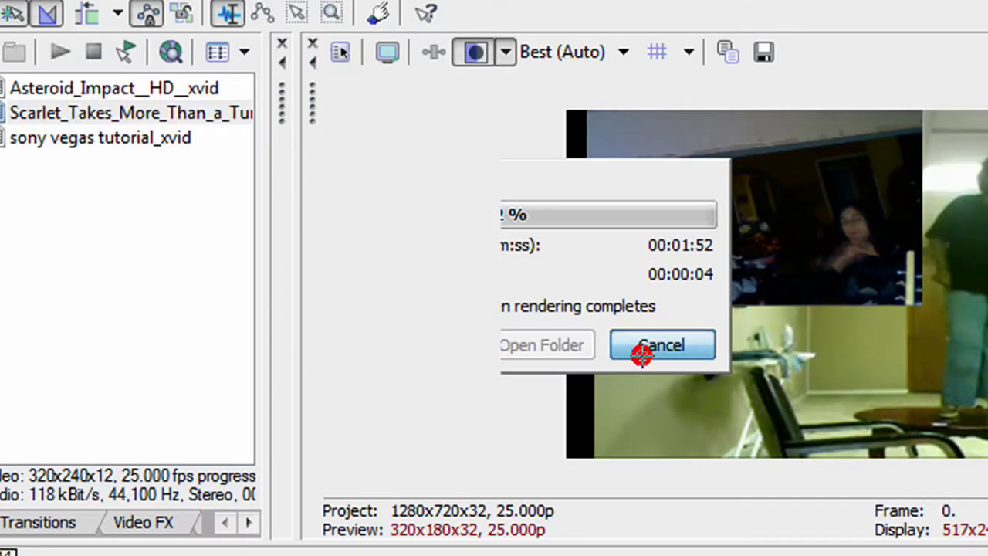